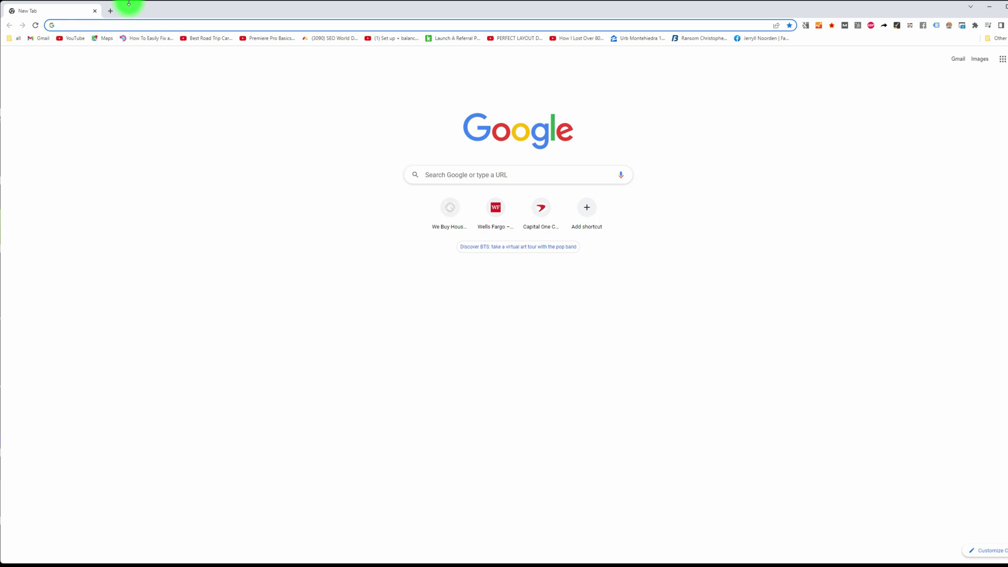
# Step: Open business.facebook.com and switch to the We Buy Houses In Connecticut business account
pyautogui.write('business.facebook.com')
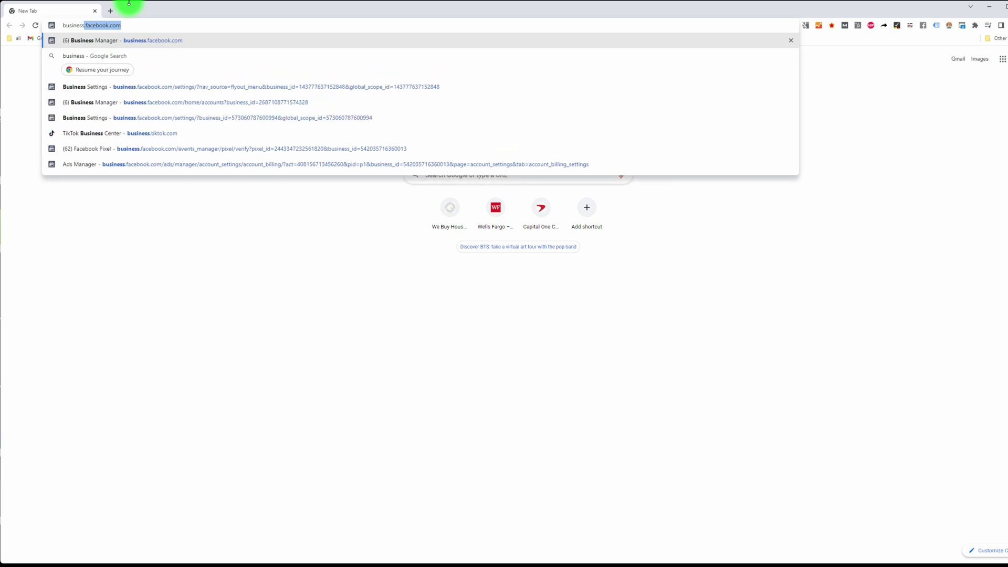
pyautogui.click(132, 41)
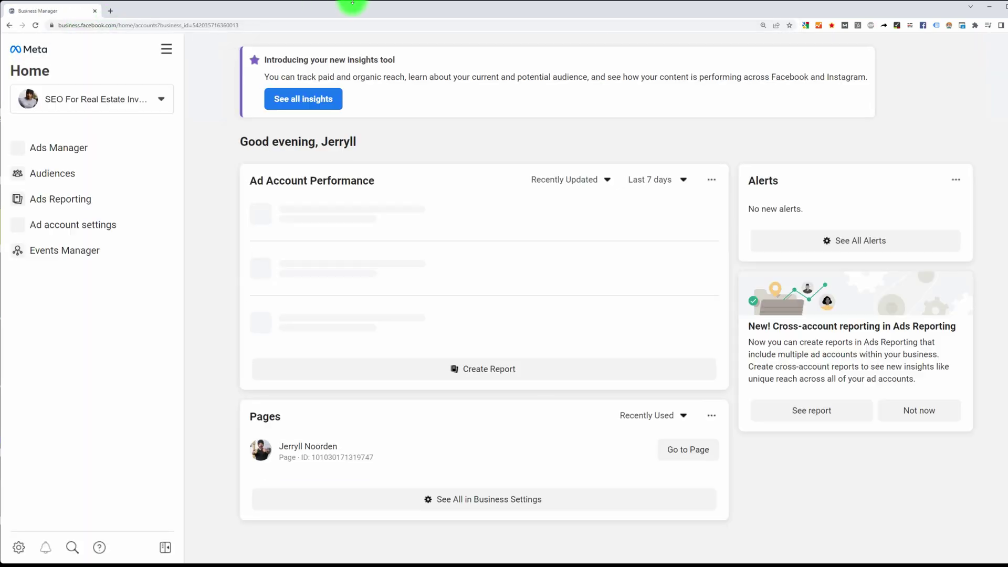
pyautogui.click(151, 98)
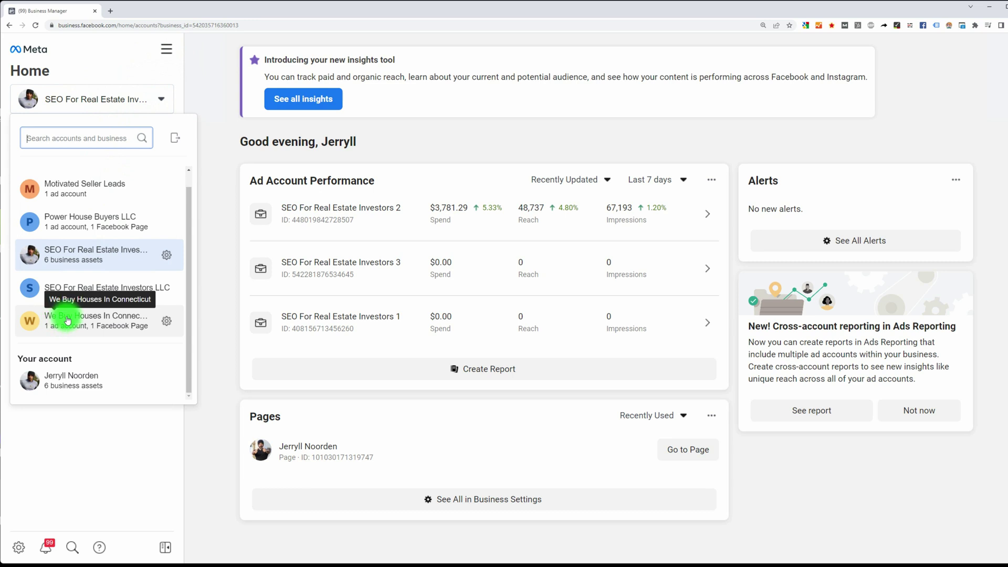
pyautogui.click(59, 321)
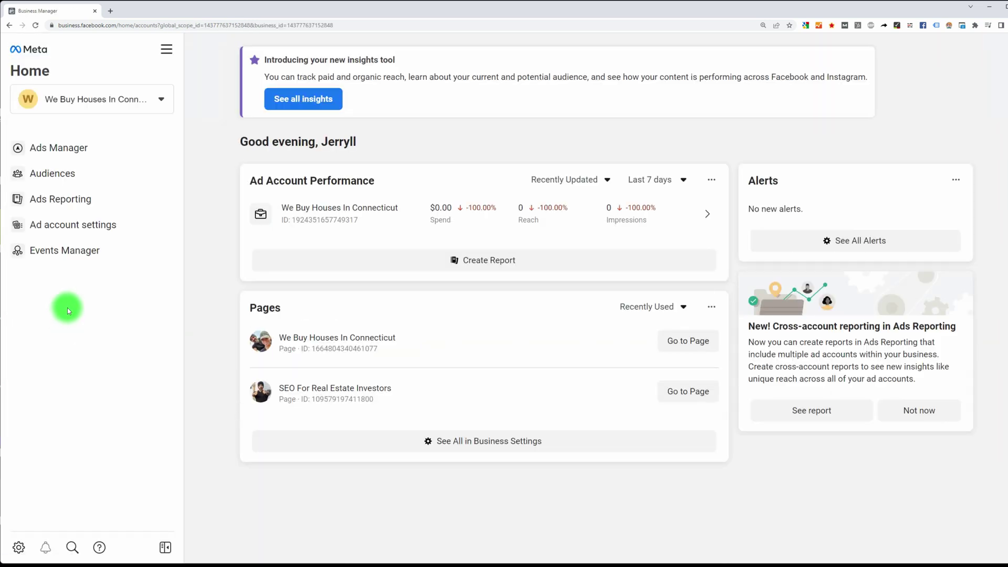
# Step: Go to the business settings and open the Pixels section under Data Sources
pyautogui.click(165, 51)
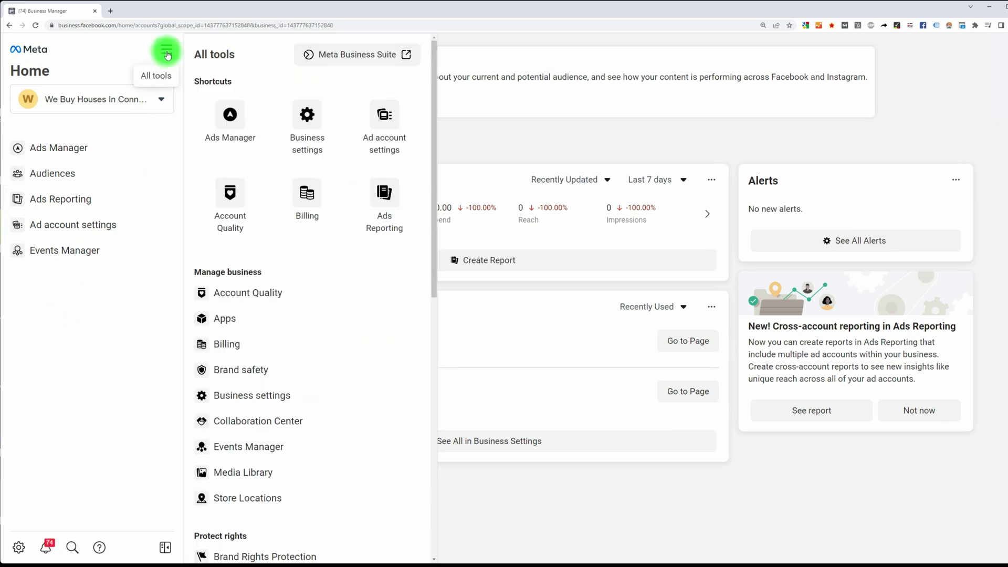
pyautogui.click(309, 120)
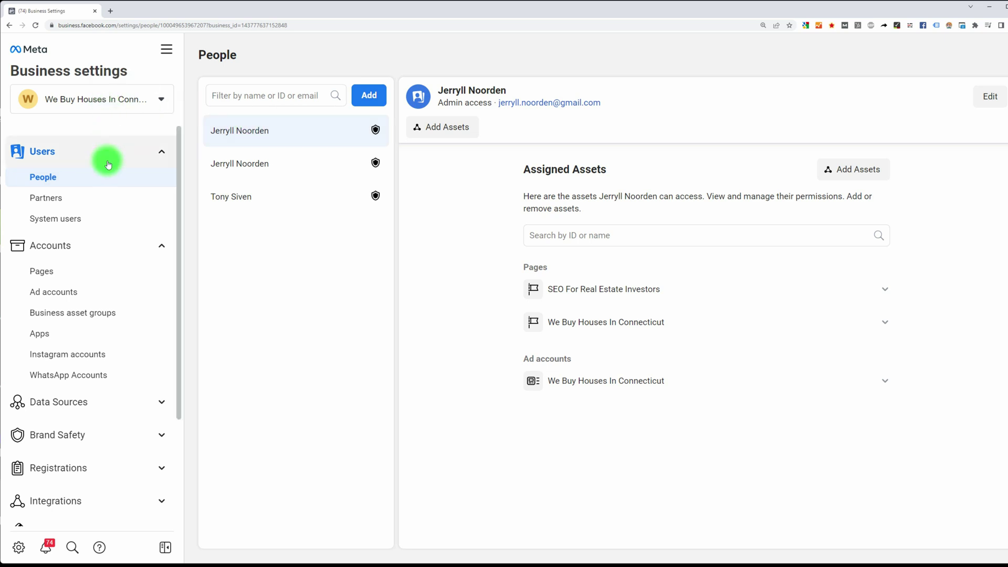
pyautogui.click(118, 400)
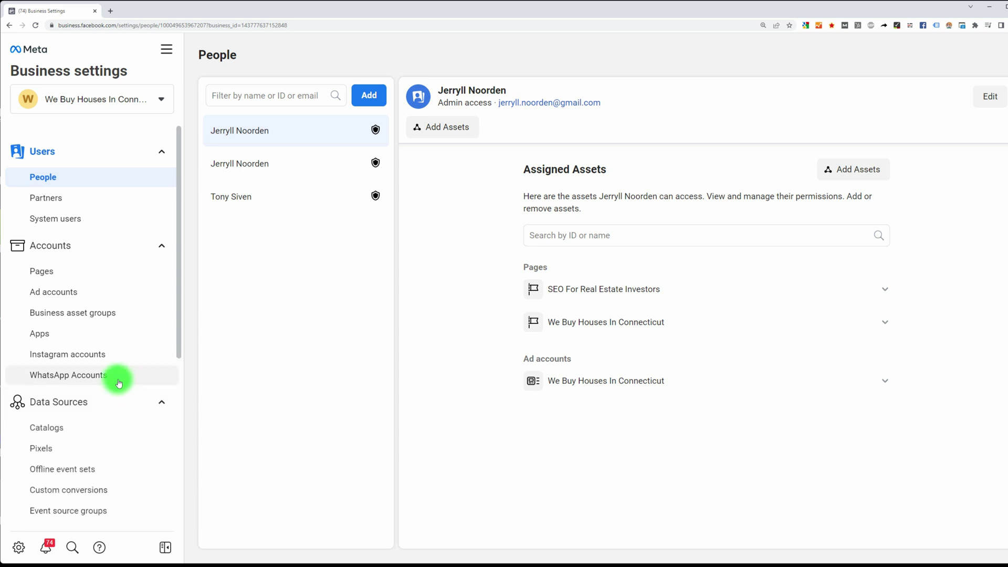
pyautogui.scroll(-2, 117, 374)
pyautogui.click(52, 372)
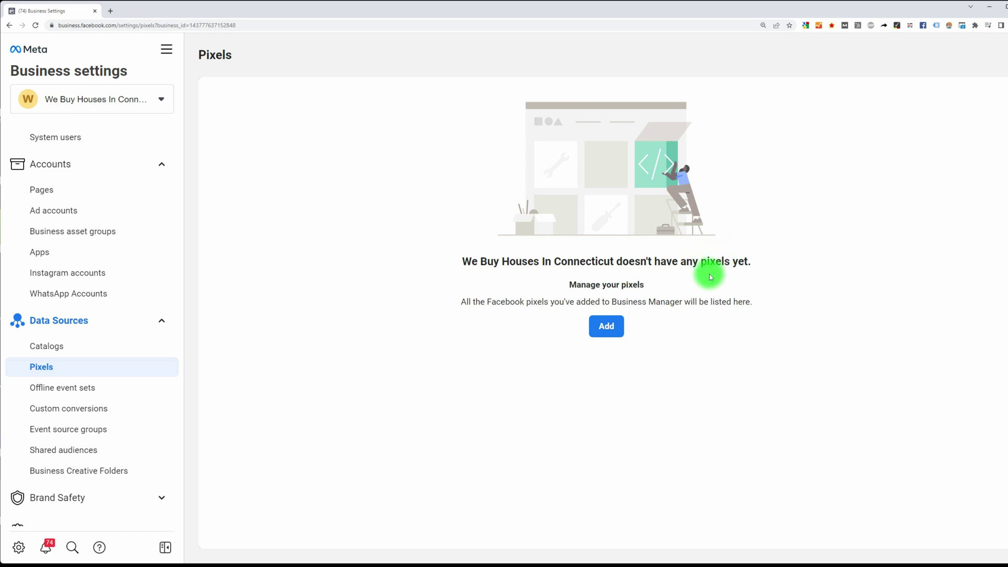
pyautogui.click(613, 331)
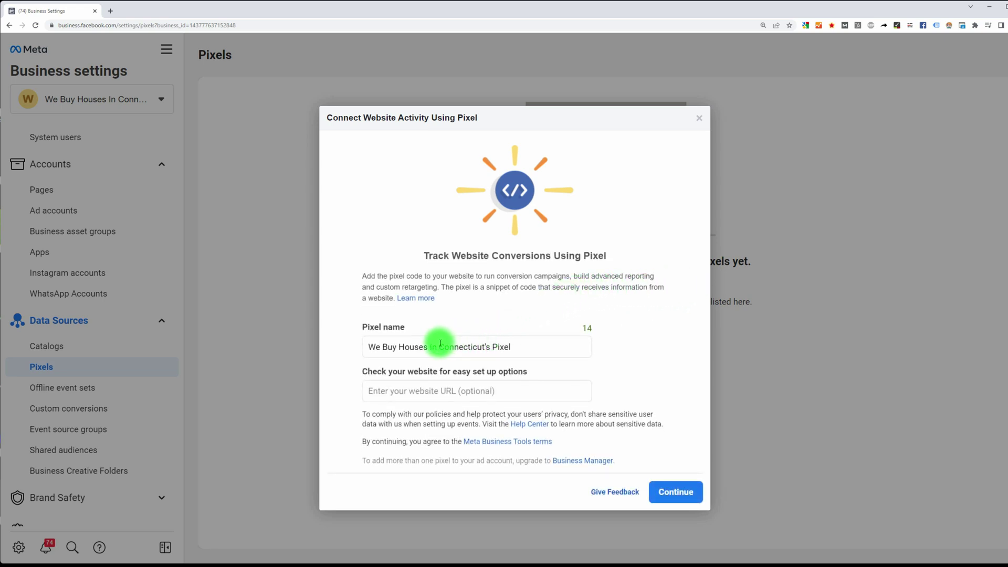
pyautogui.moveTo(514, 342); pyautogui.dragTo(374, 342)
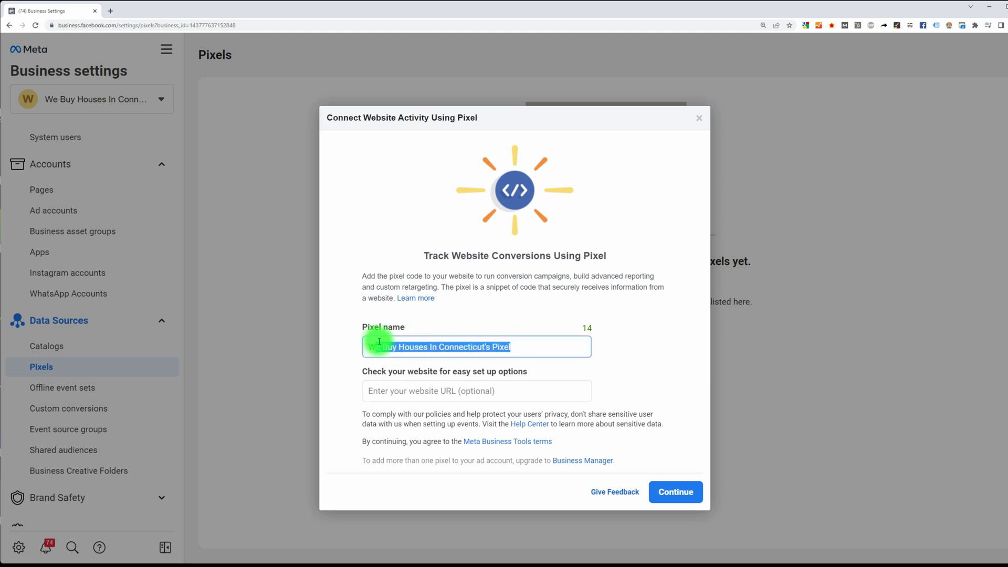
pyautogui.click(665, 493)
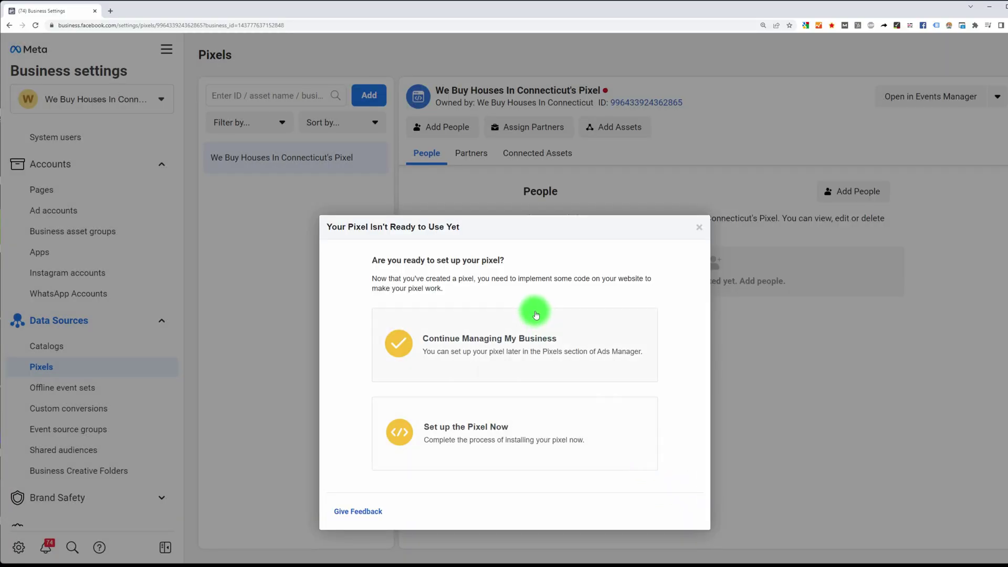
# Step: Set up the pixel now with manual code installation and copy its base code to the clipboard
pyautogui.click(491, 429)
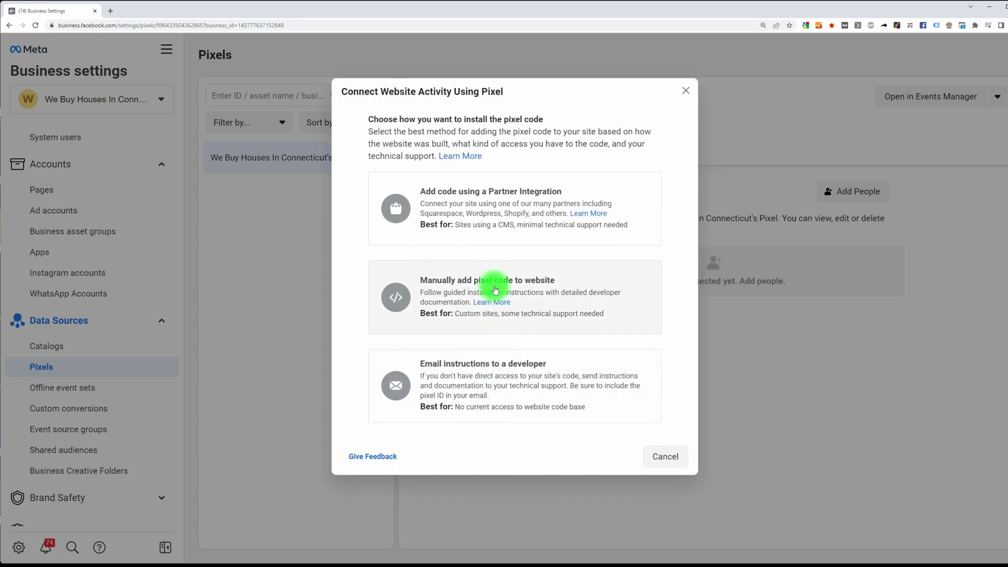
pyautogui.click(529, 287)
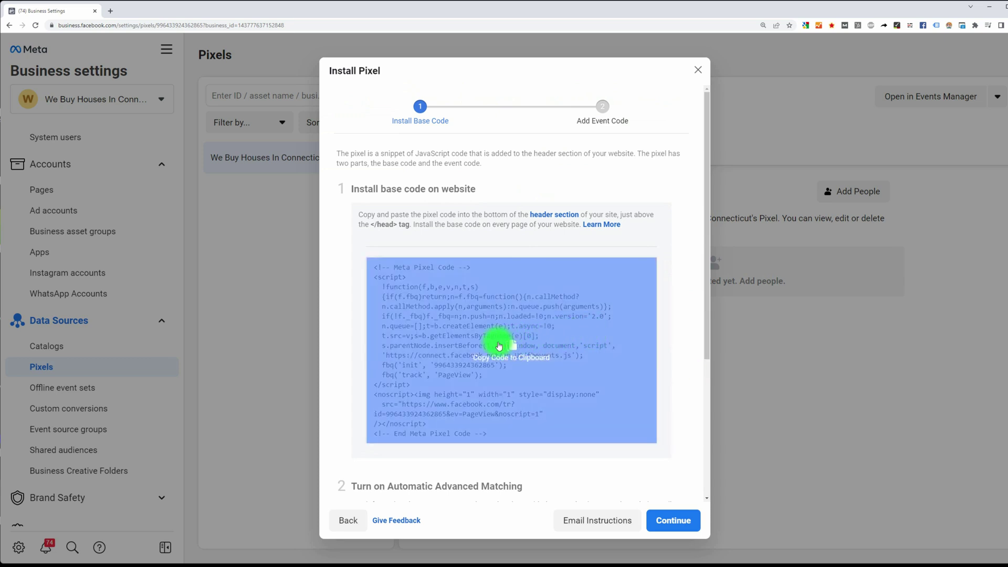
pyautogui.click(509, 348)
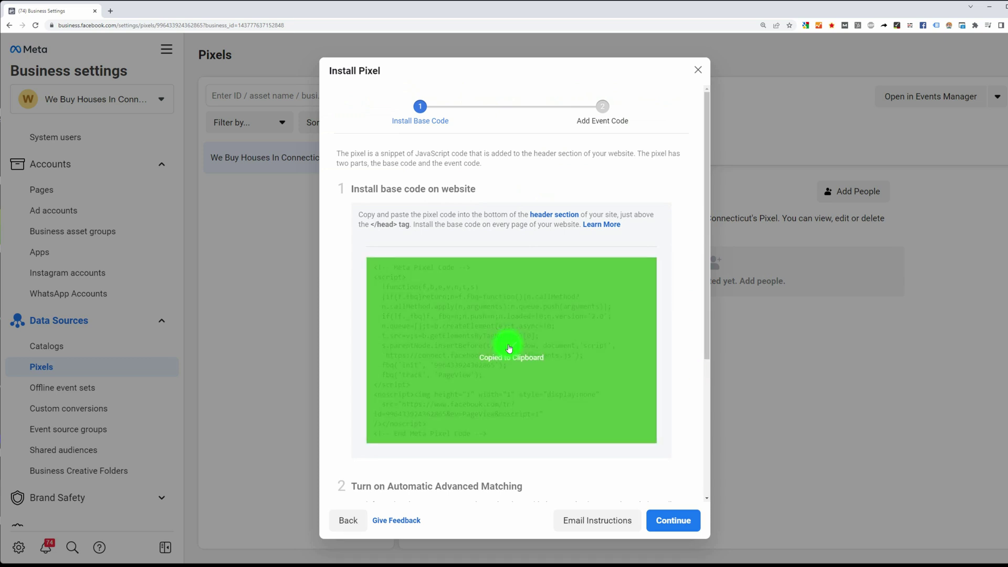
# Step: Open Carrot in a new browser tab and go to the We Buy Houses In Connecticut site's Analytics & Scripts settings
pyautogui.click(111, 11)
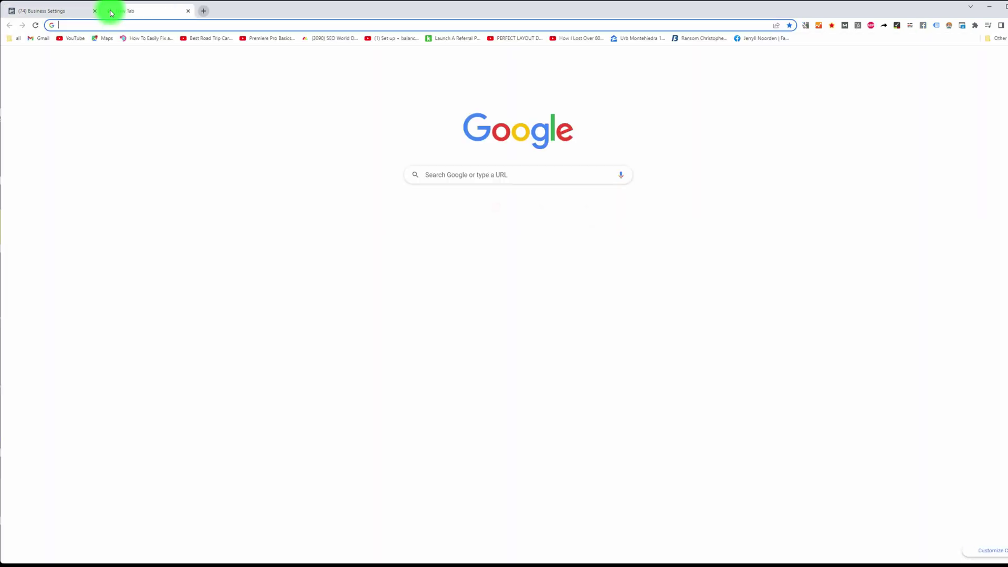
pyautogui.write('c')
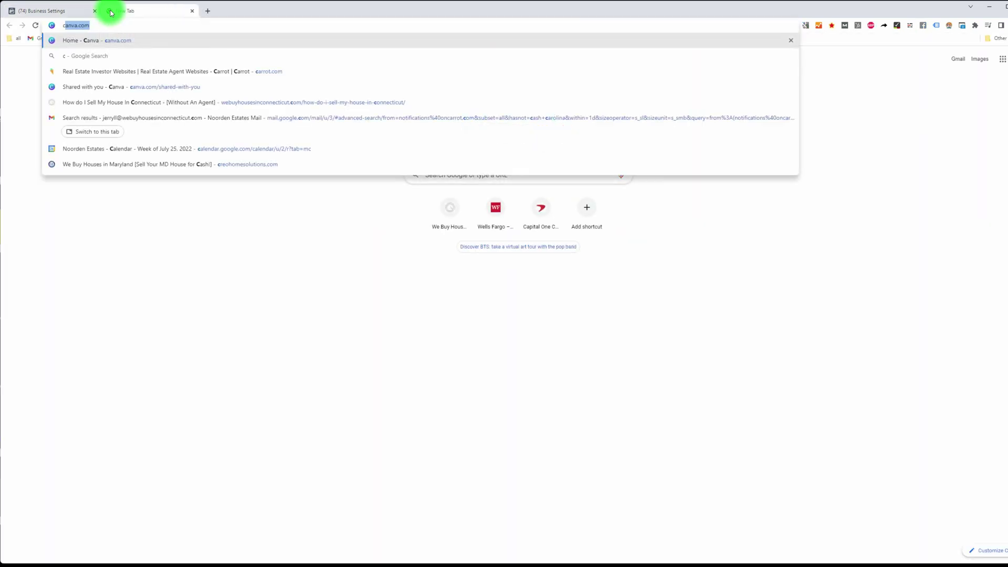
pyautogui.write('arrot')
pyautogui.press('Return')
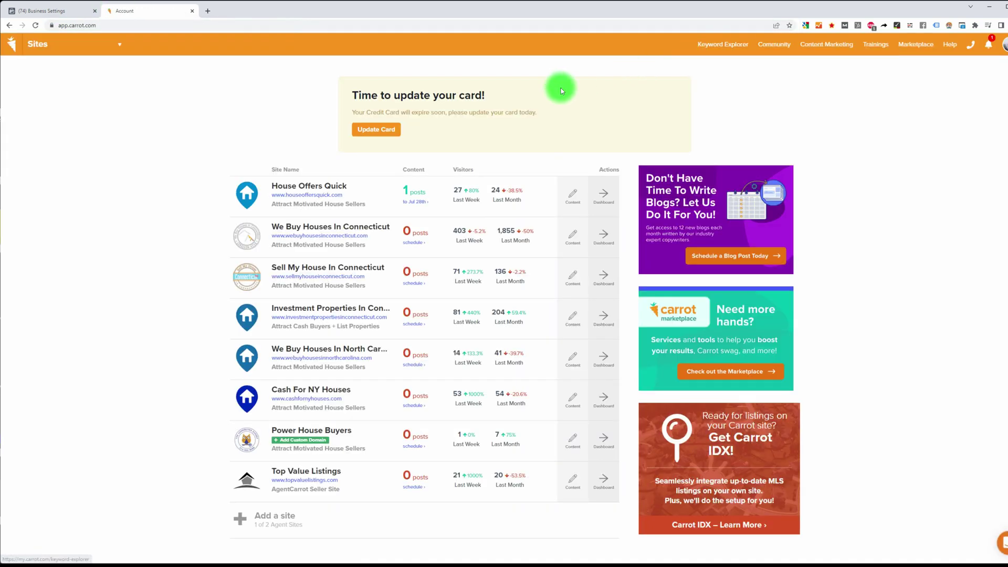
pyautogui.click(310, 236)
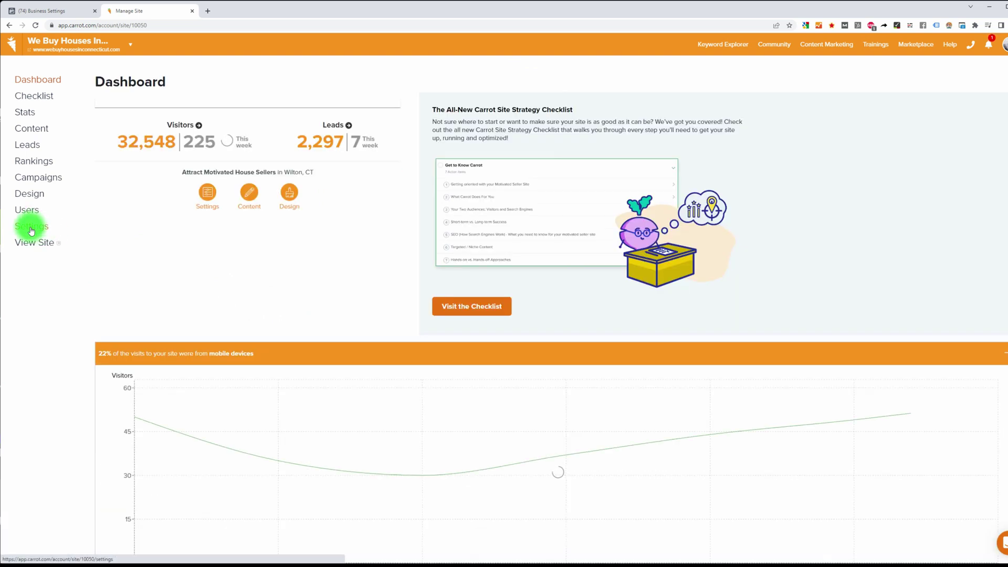
pyautogui.click(32, 231)
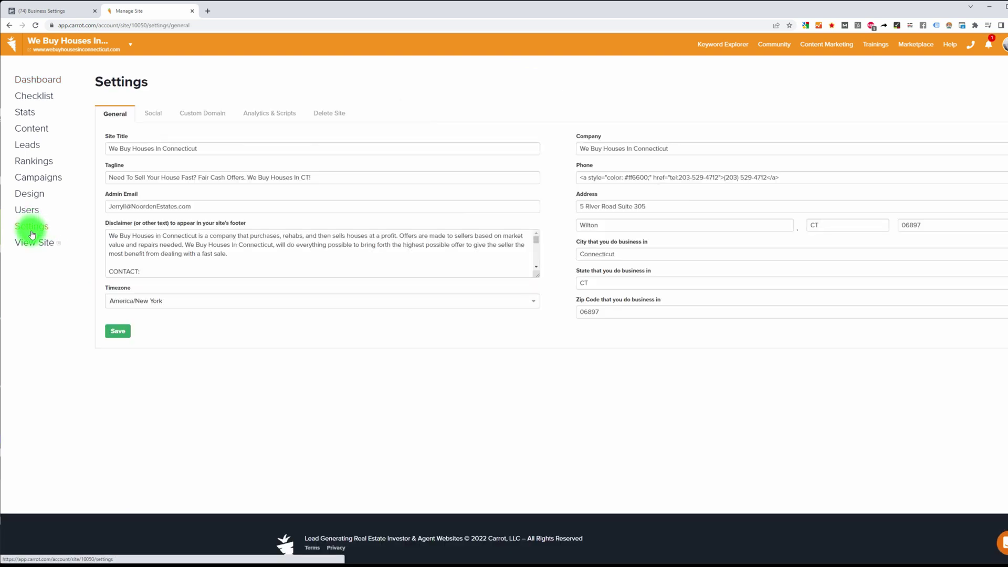
pyautogui.click(284, 116)
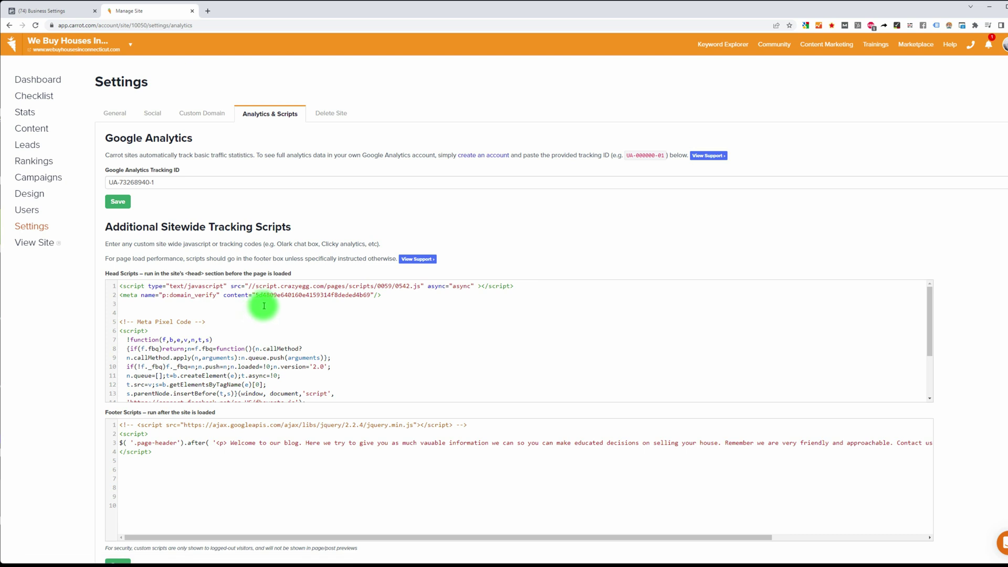
# Step: Paste the copied Meta Pixel code below the existing pixel code in Head Scripts, separated by a blank line
pyautogui.scroll(-3, 264, 306)
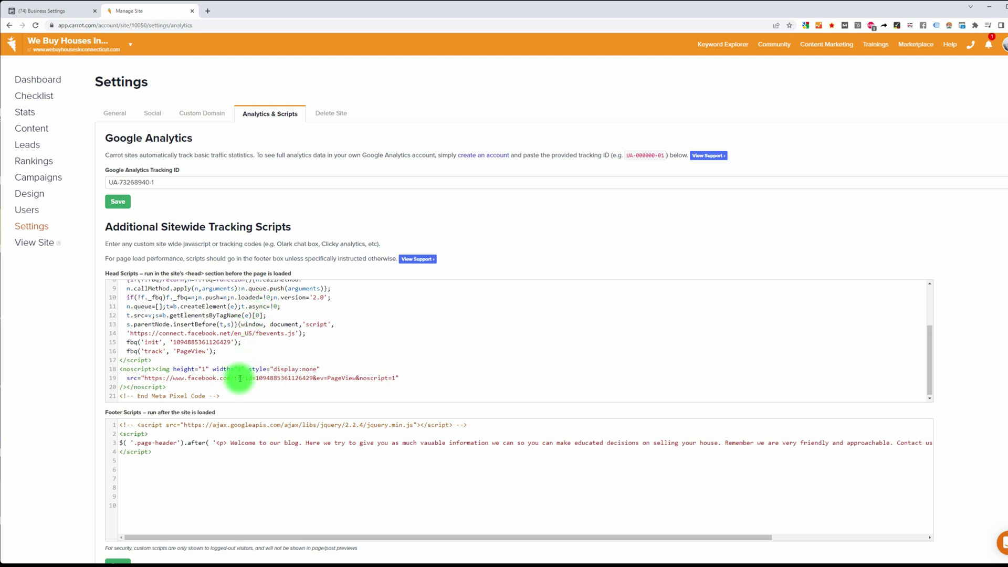
pyautogui.click(236, 398)
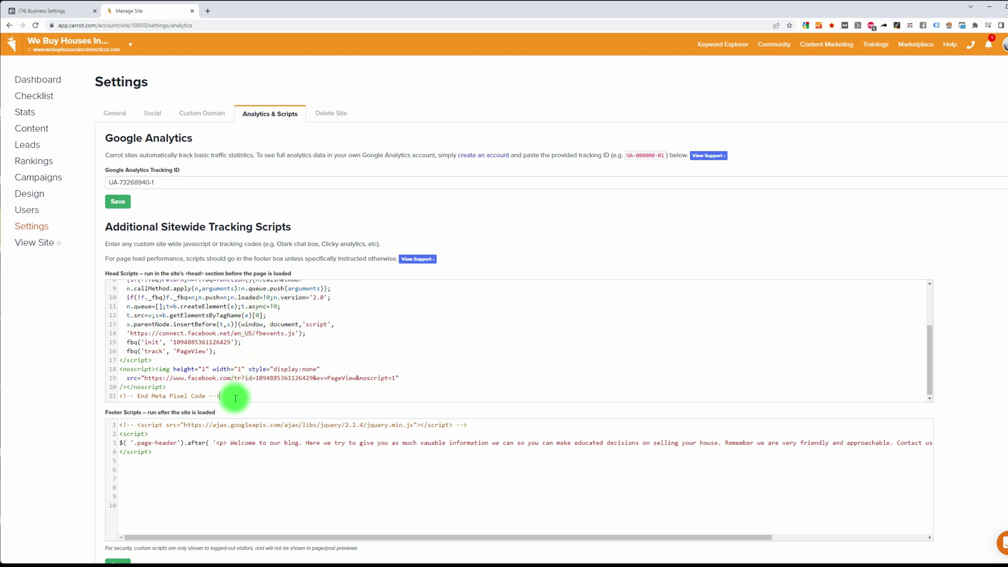
pyautogui.press('Return')
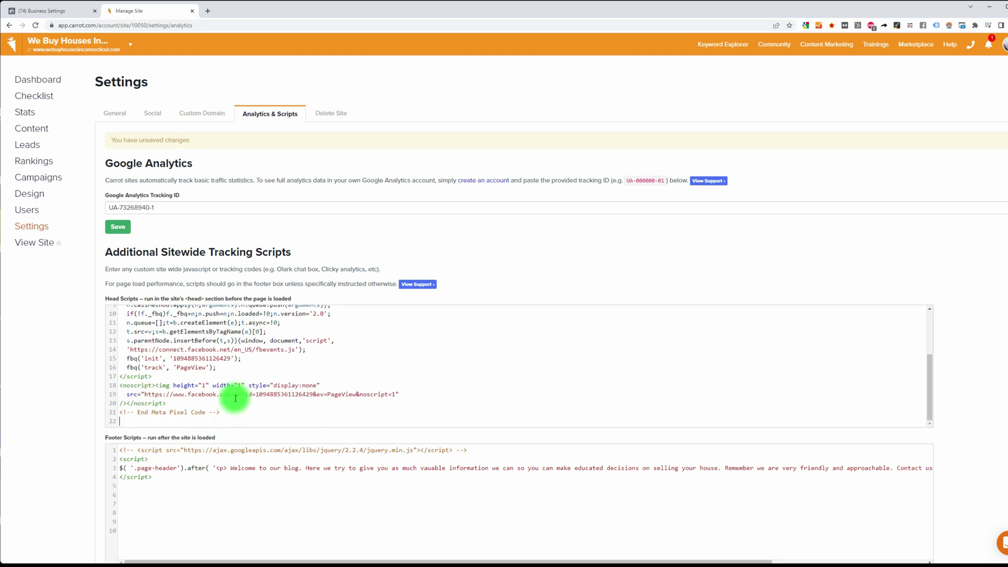
pyautogui.press('Return')
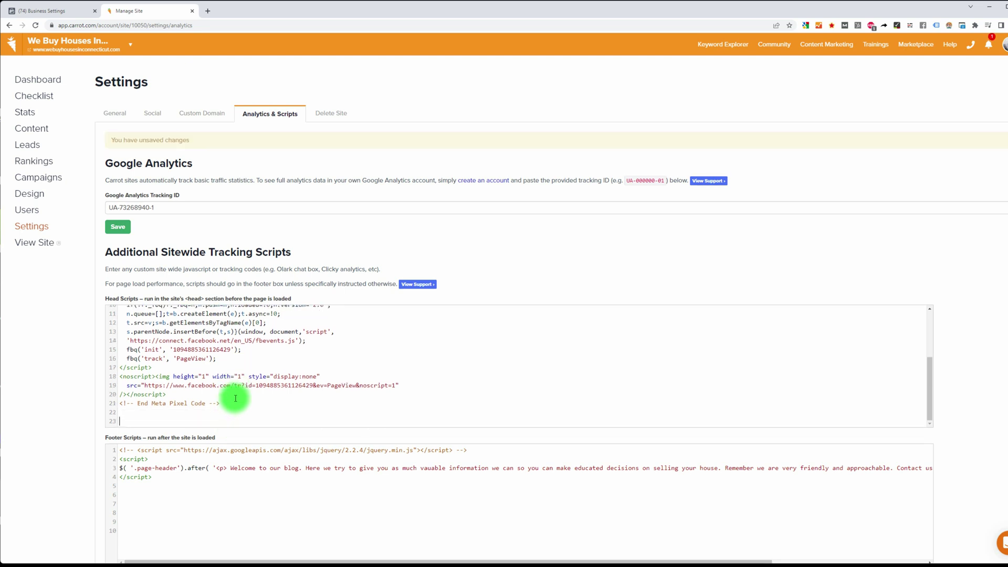
pyautogui.hotkey('ctrl', 'v')
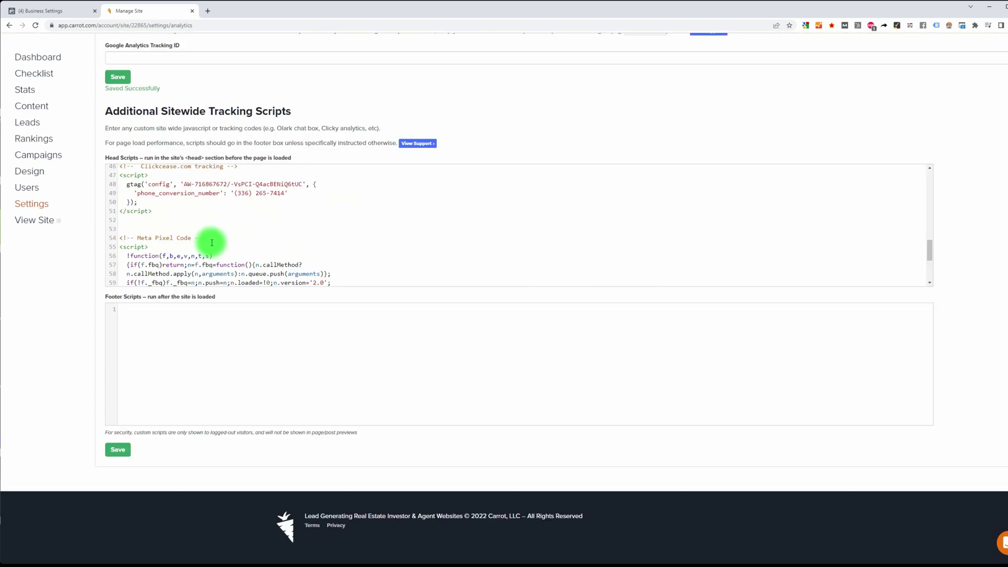
# Step: Review the Meta Pixel code at the end of Head Scripts and save the sitewide tracking scripts
pyautogui.scroll(-5, 210, 239)
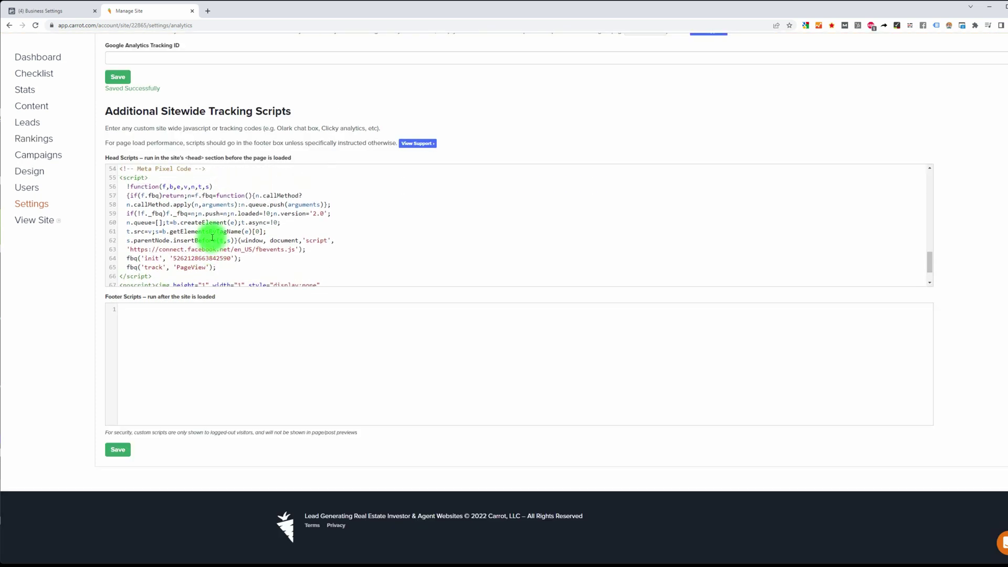
pyautogui.click(155, 281)
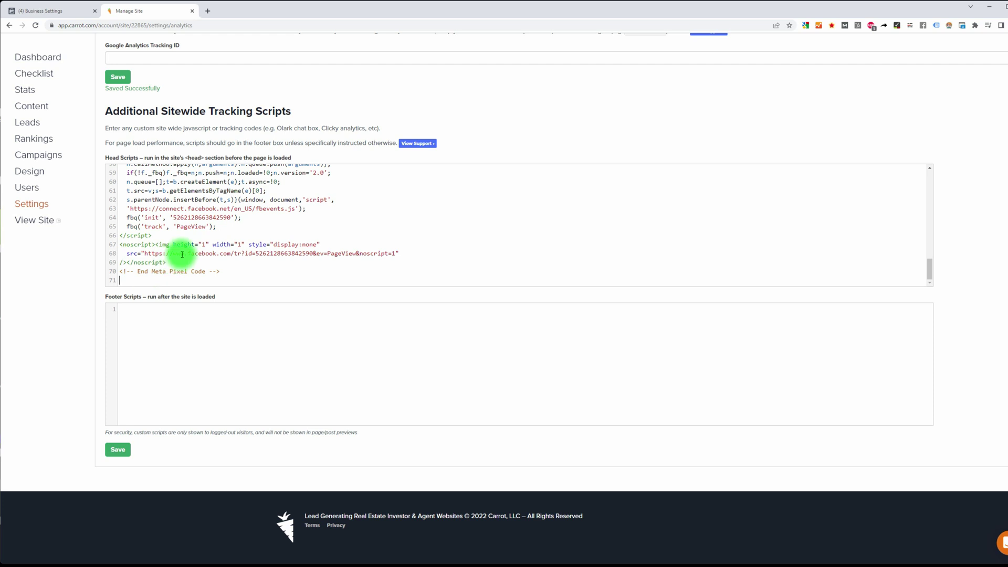
pyautogui.scroll(10, 198, 266)
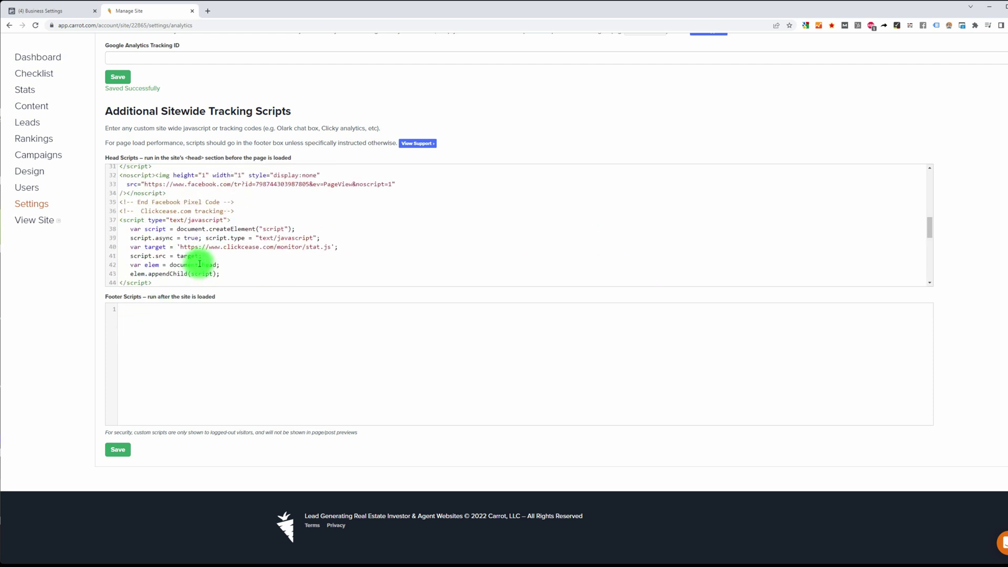
pyautogui.scroll(-10, 202, 259)
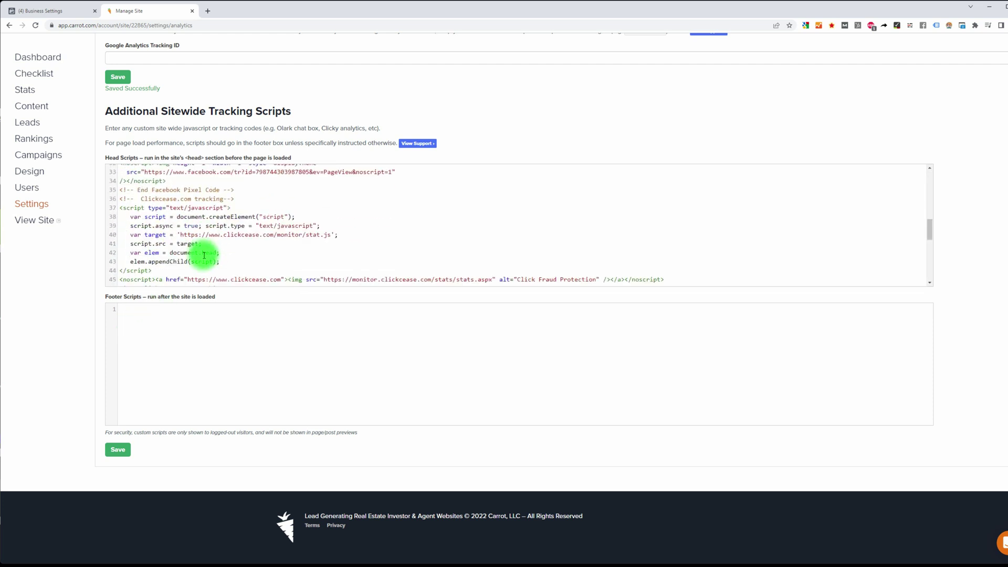
pyautogui.click(118, 450)
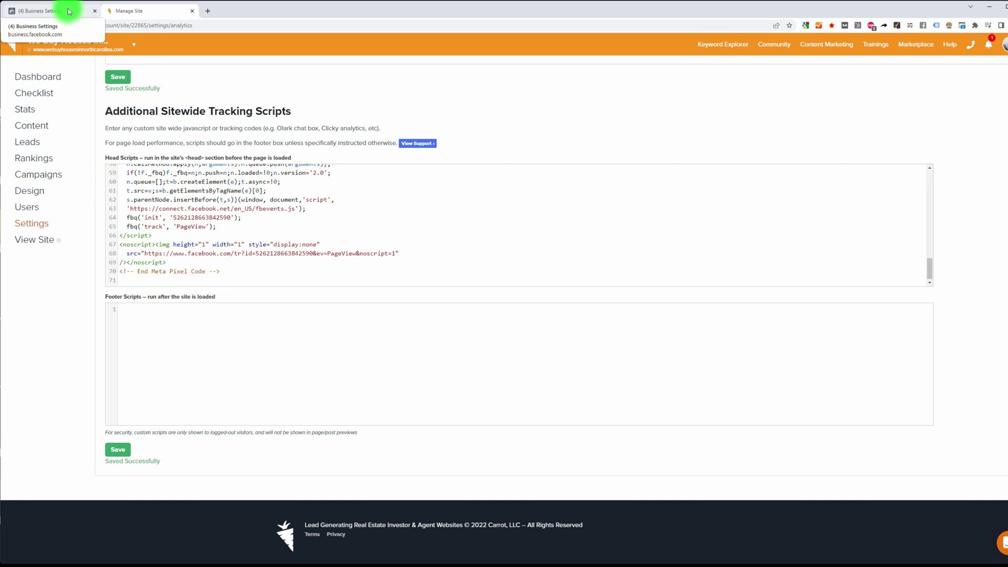
# Step: Return to the Meta pixel installation and turn on Automatic Advanced Matching with all eight customer information types enabled
pyautogui.click(69, 11)
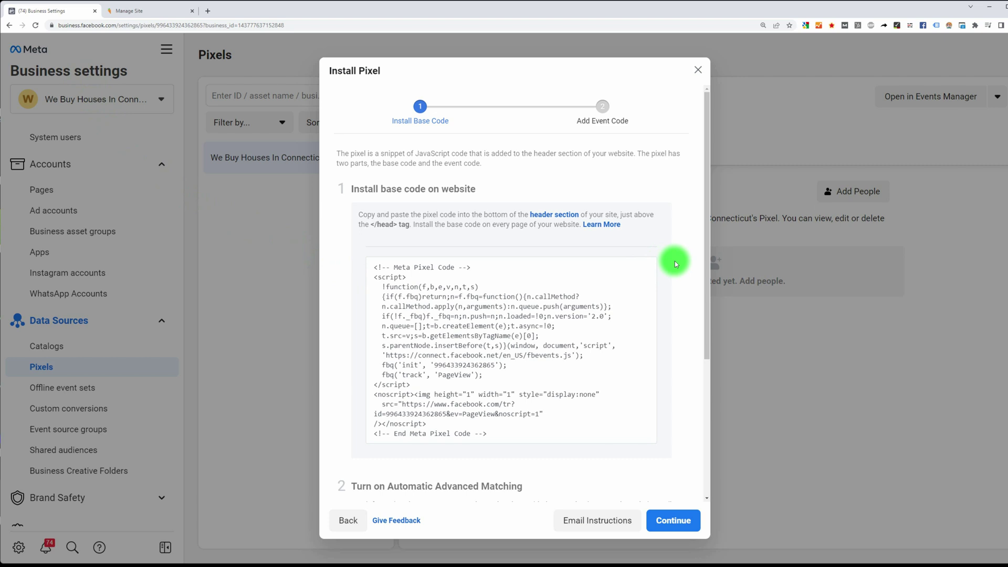
pyautogui.scroll(-4, 676, 260)
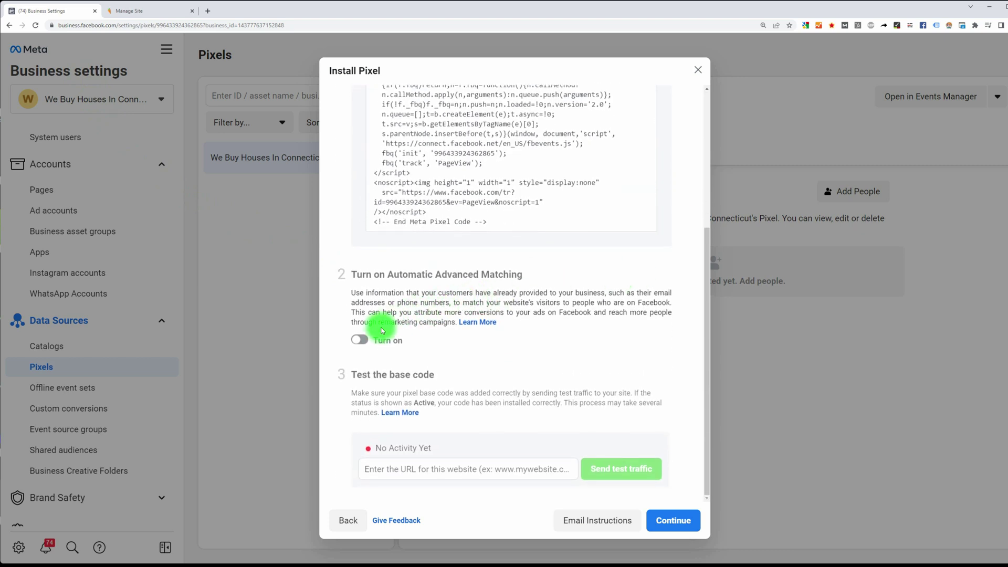
pyautogui.click(358, 344)
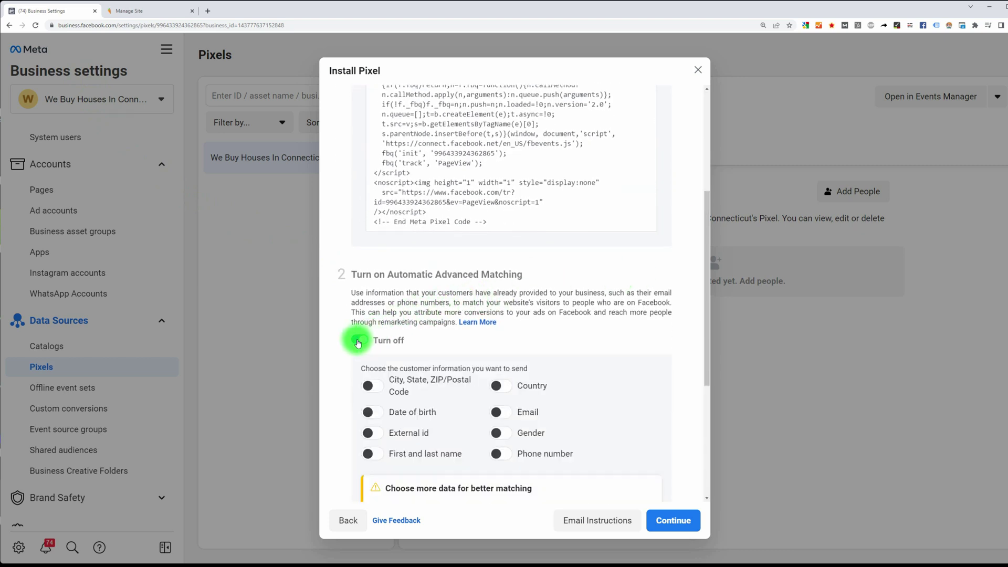
pyautogui.scroll(-2, 551, 336)
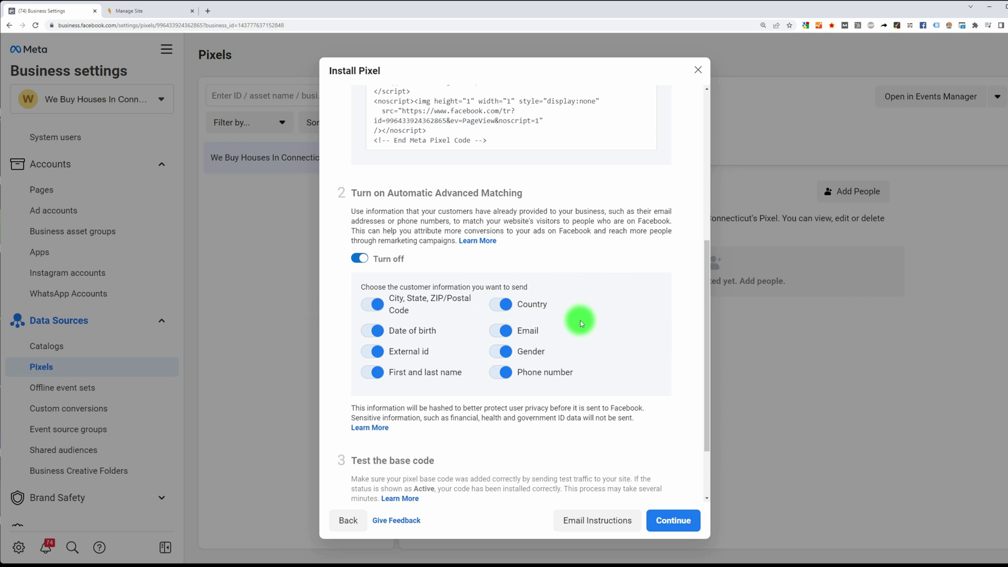
pyautogui.scroll(-3, 559, 320)
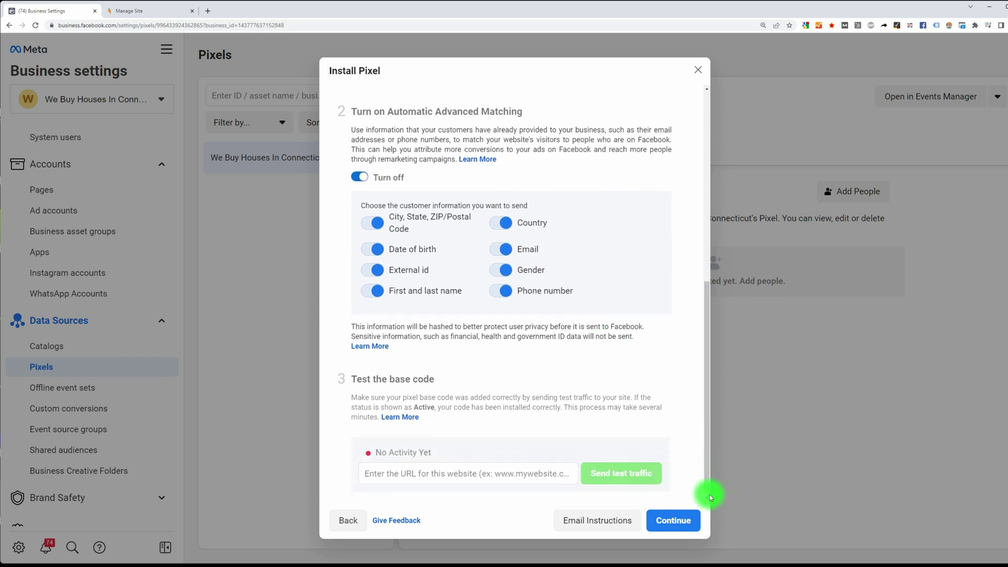
# Step: Choose Facebook's Event Setup Tool and enter the webuyhousesinconnecticut.com address, copied from the site in a new browser tab, as its website URL
pyautogui.click(672, 520)
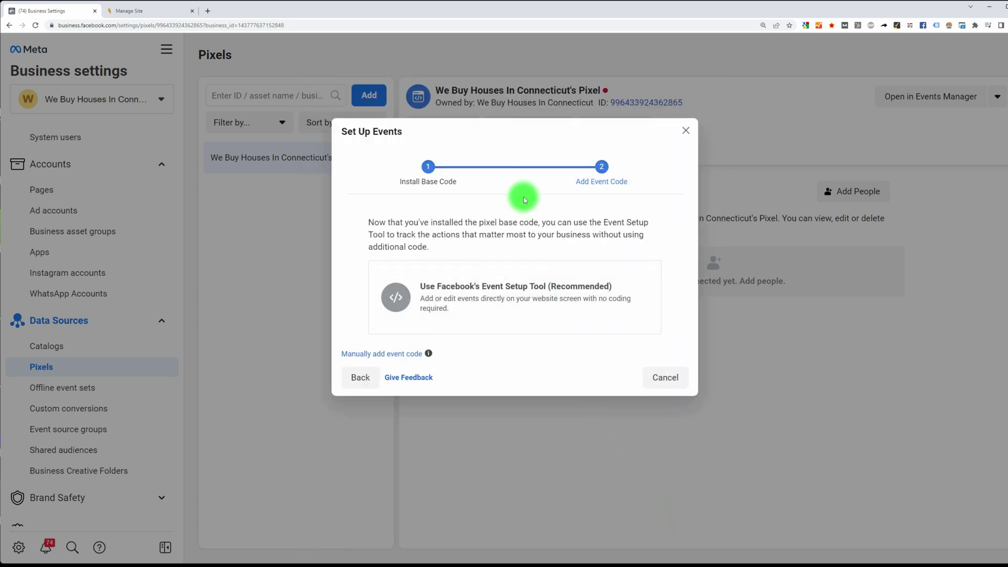
pyautogui.click(480, 298)
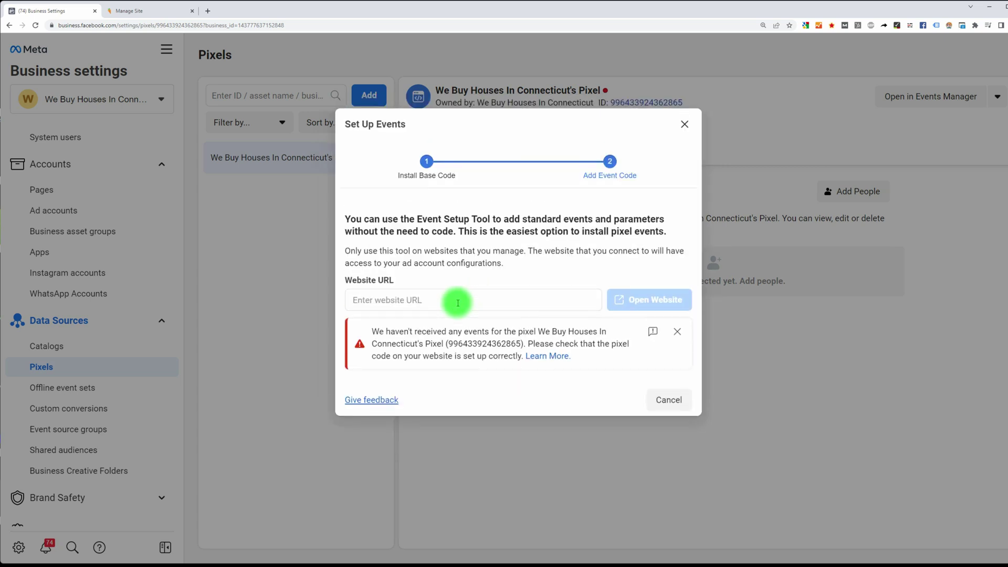
pyautogui.click(207, 9)
pyautogui.write('we')
pyautogui.click(234, 38)
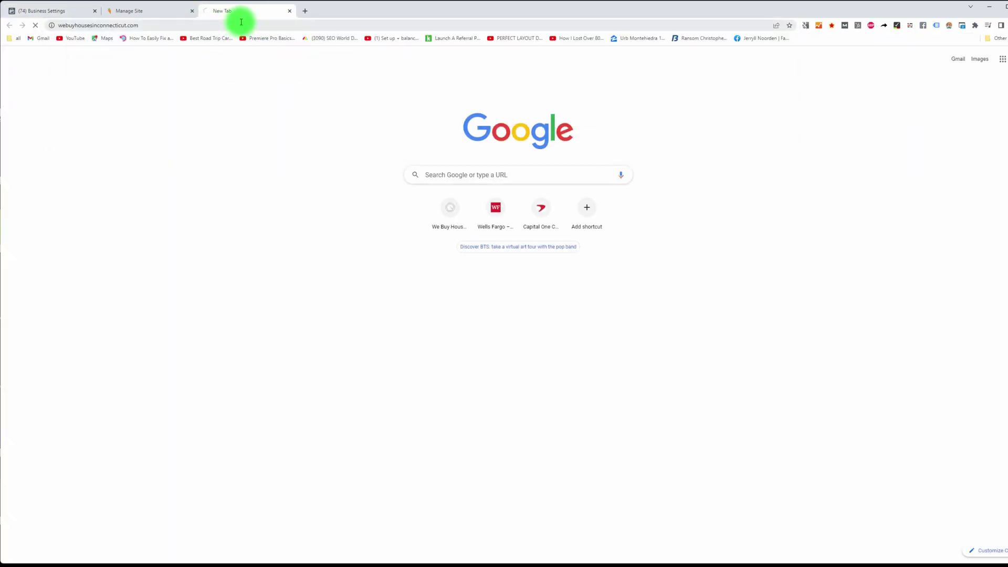
pyautogui.click(88, 24)
pyautogui.hotkey('ctrl', 'c')
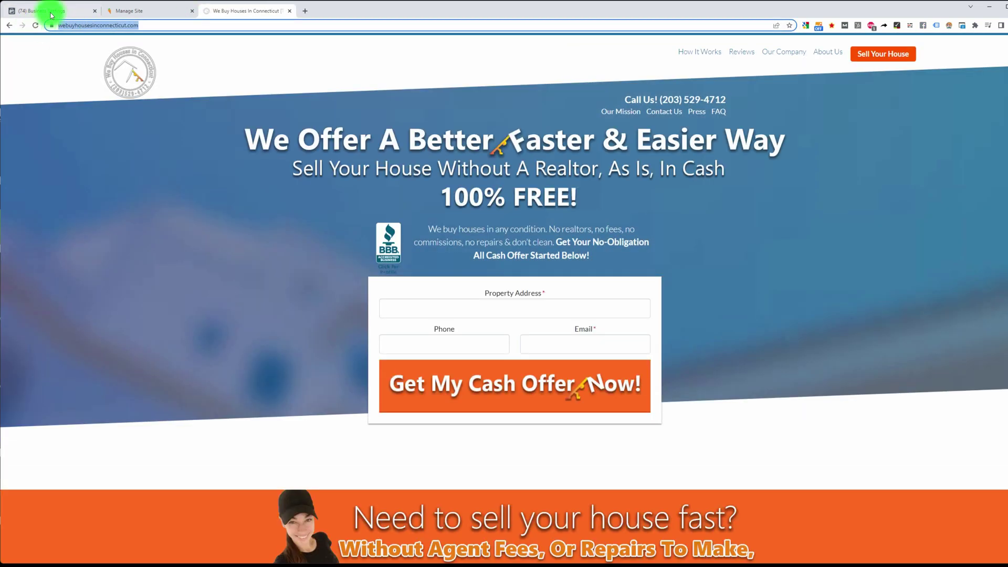
pyautogui.click(52, 12)
pyautogui.click(423, 297)
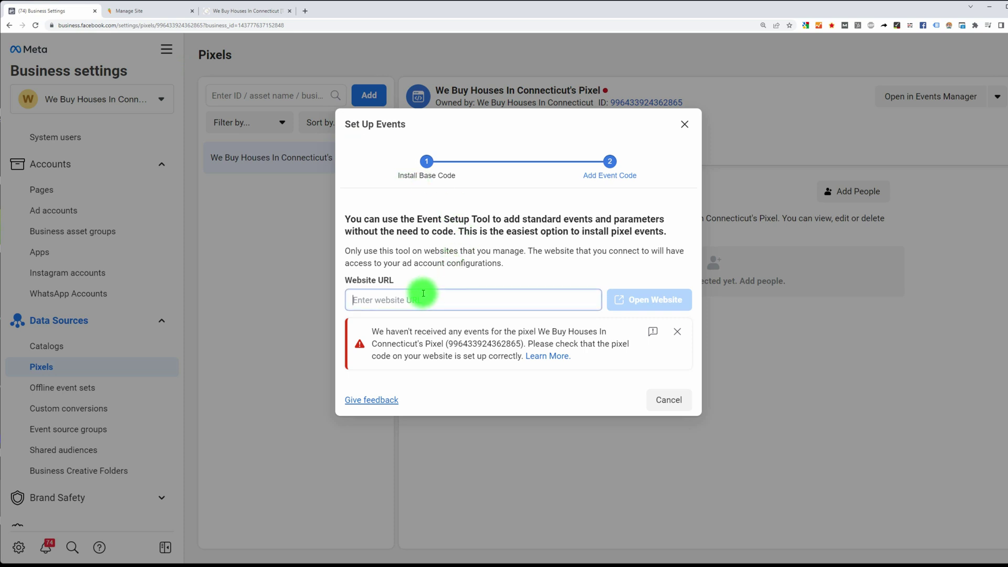
pyautogui.hotkey('ctrl', 'v')
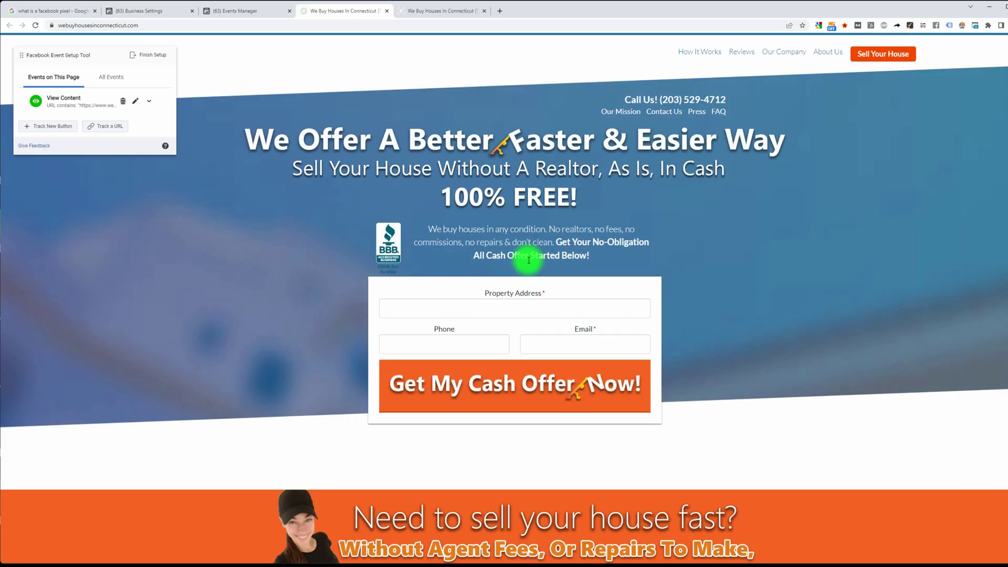
# Step: Return from the step 2 property form to the site's homepage and close the spare site tab
pyautogui.click(58, 77)
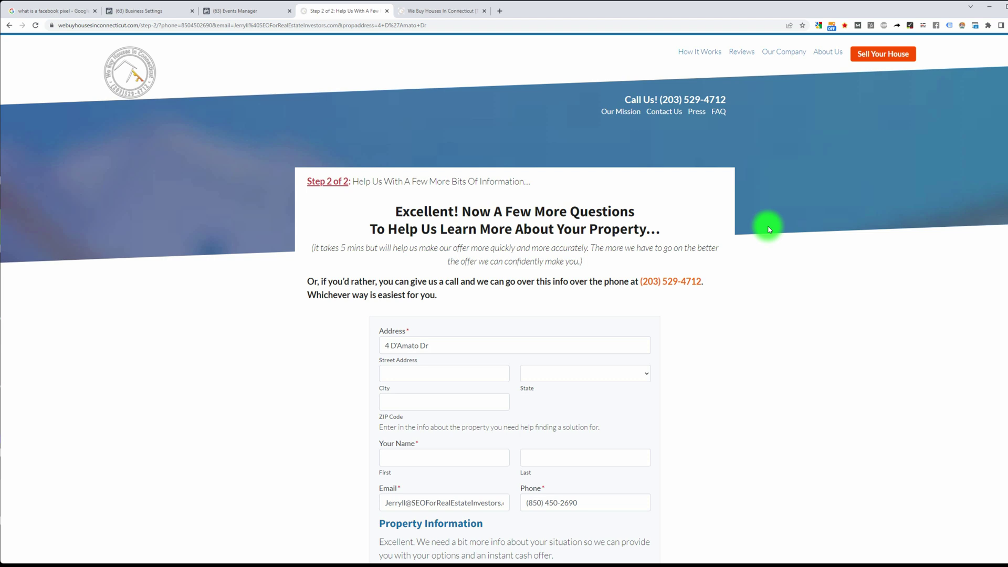
pyautogui.hotkey('alt', 'Left')
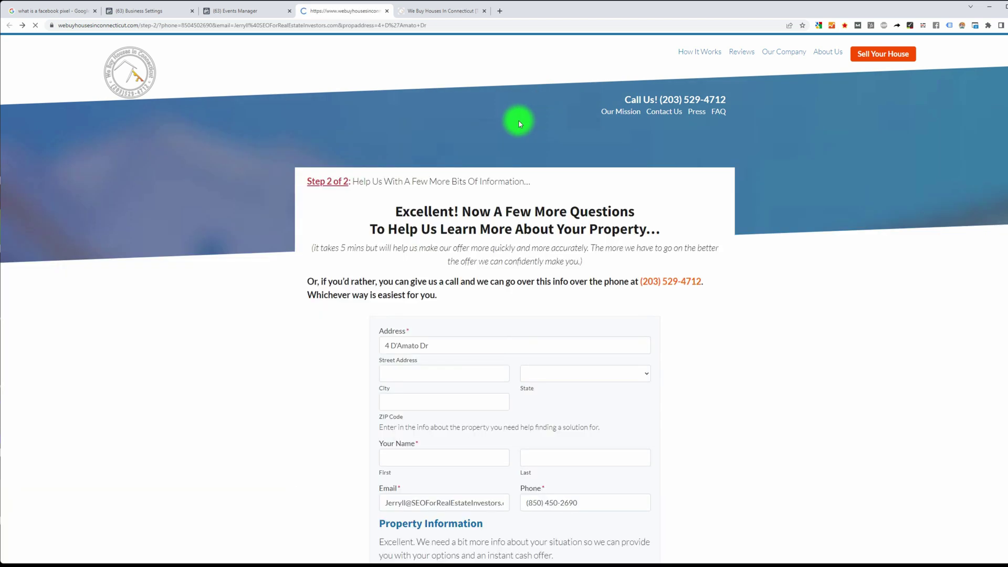
pyautogui.hotkey('ctrl', 'w')
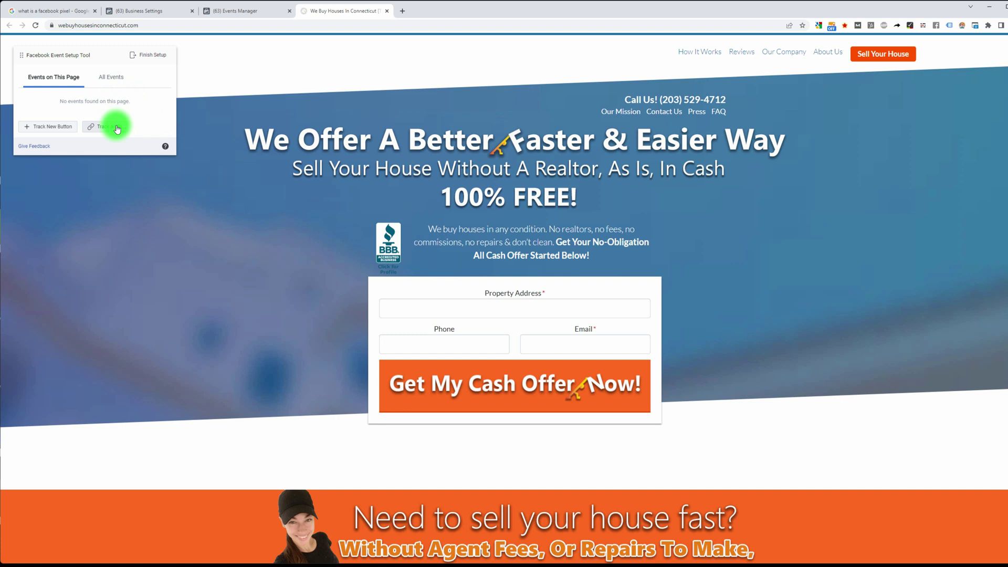
pyautogui.click(117, 128)
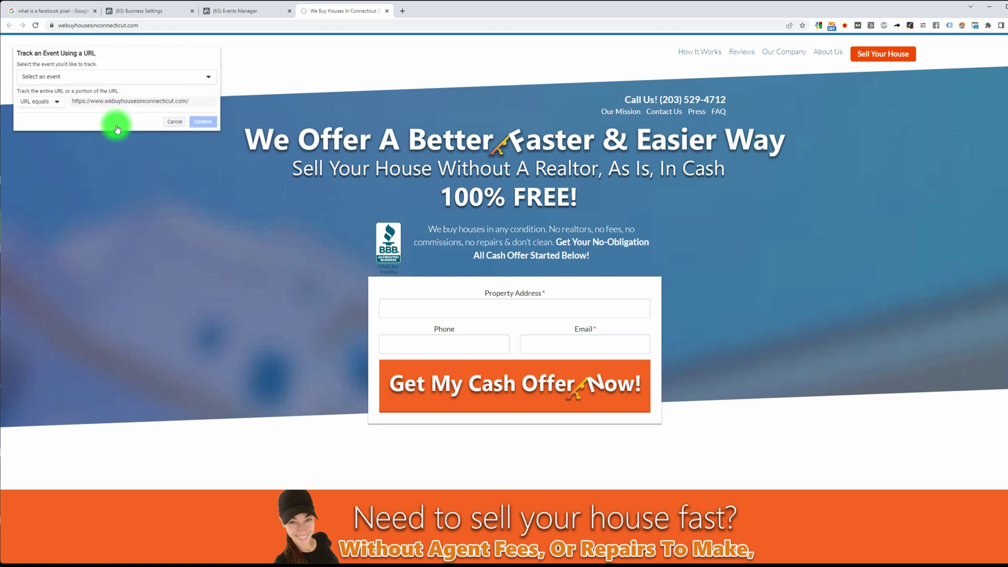
pyautogui.click(57, 103)
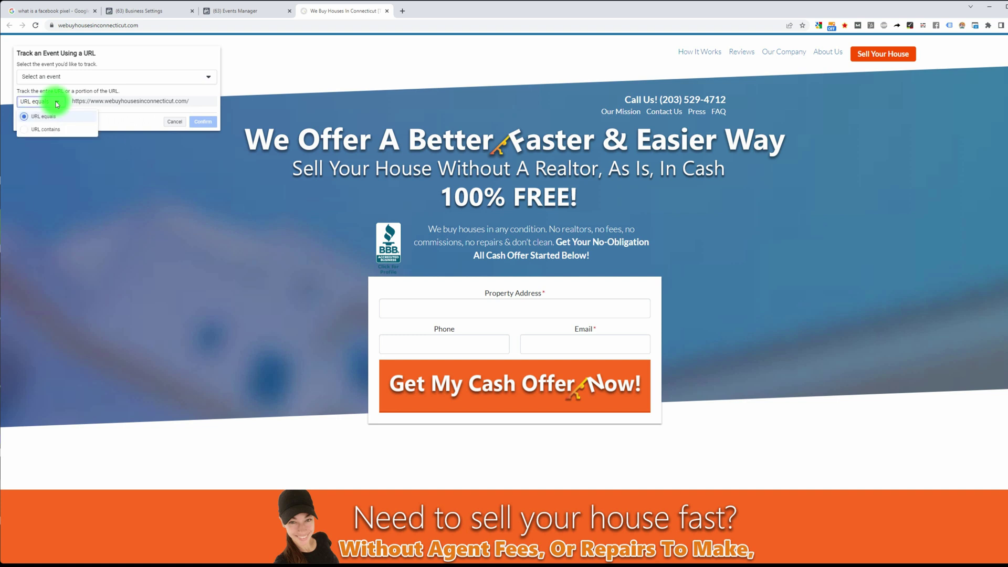
pyautogui.click(47, 131)
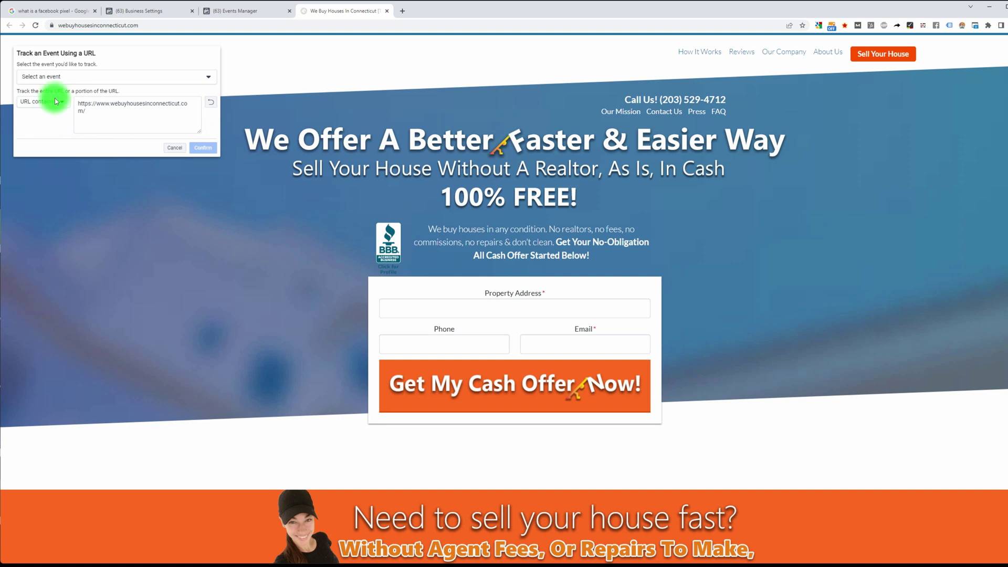
pyautogui.click(58, 79)
pyautogui.scroll(-3, 59, 113)
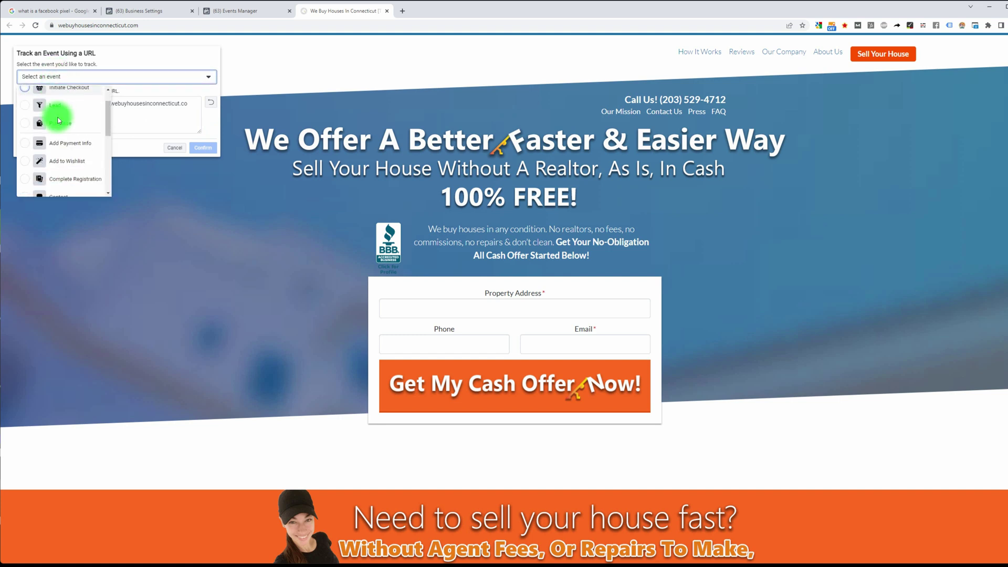
pyautogui.scroll(-3, 57, 152)
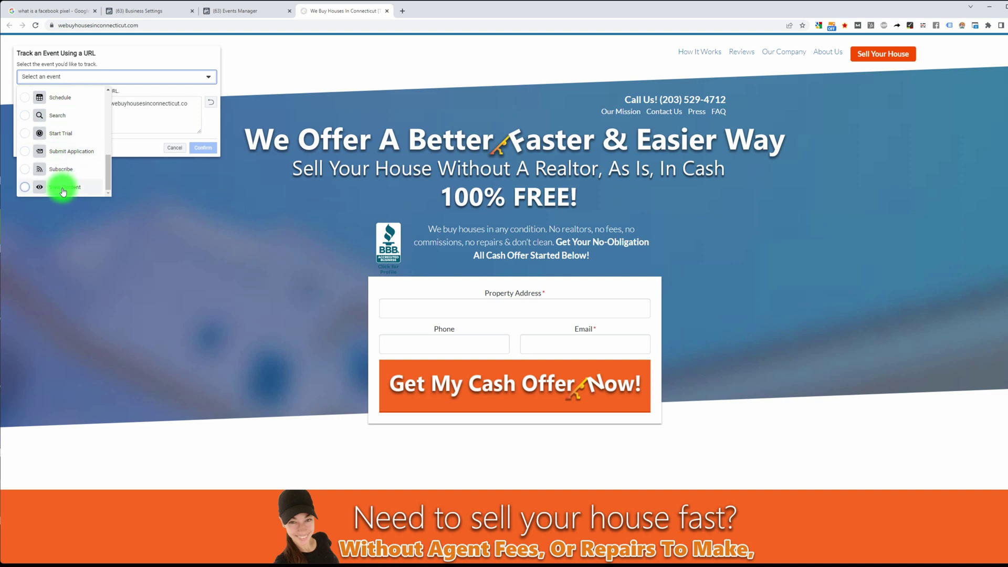
pyautogui.click(60, 184)
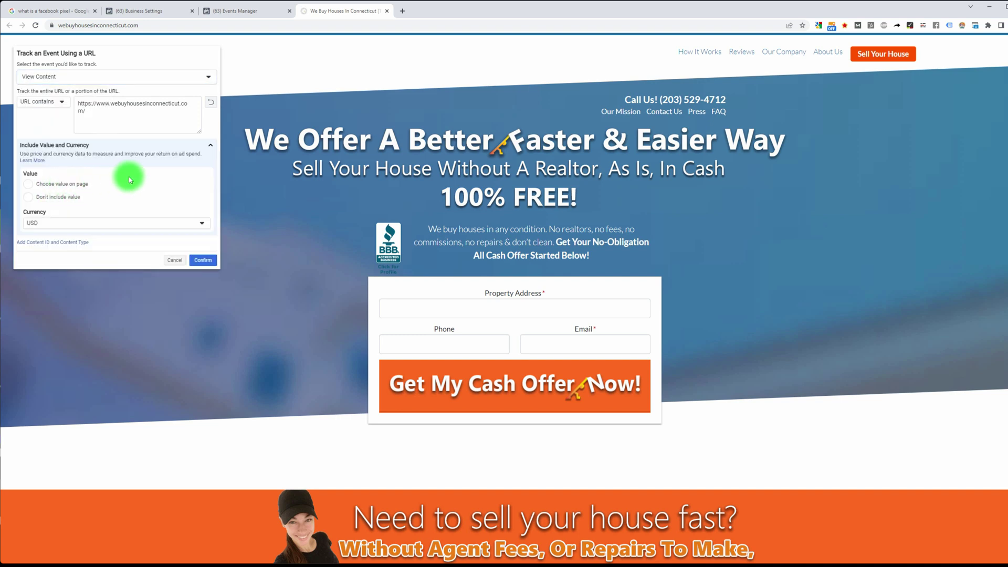
pyautogui.click(204, 261)
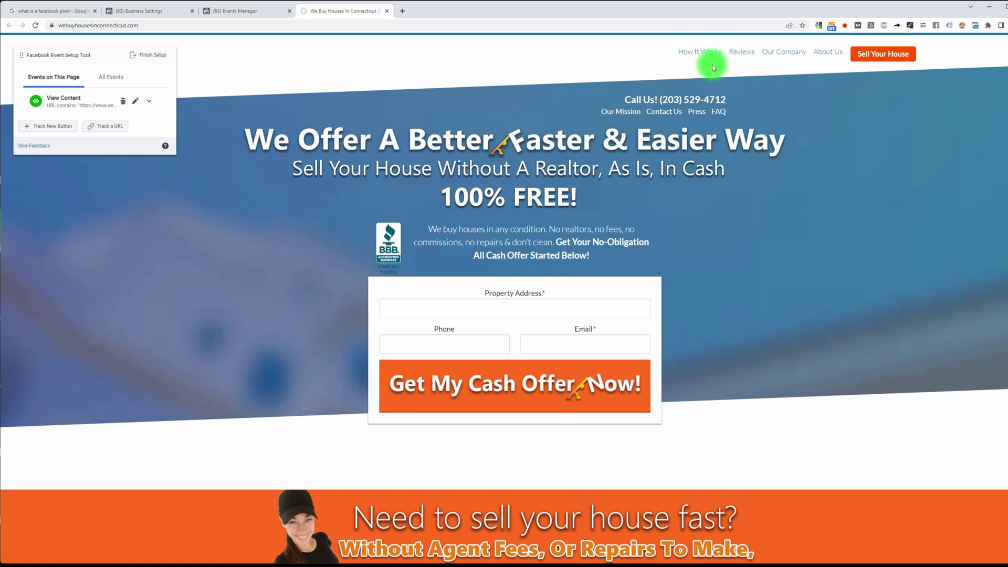
# Step: Open the How It Works page and examine the domain part of its address
pyautogui.click(685, 53)
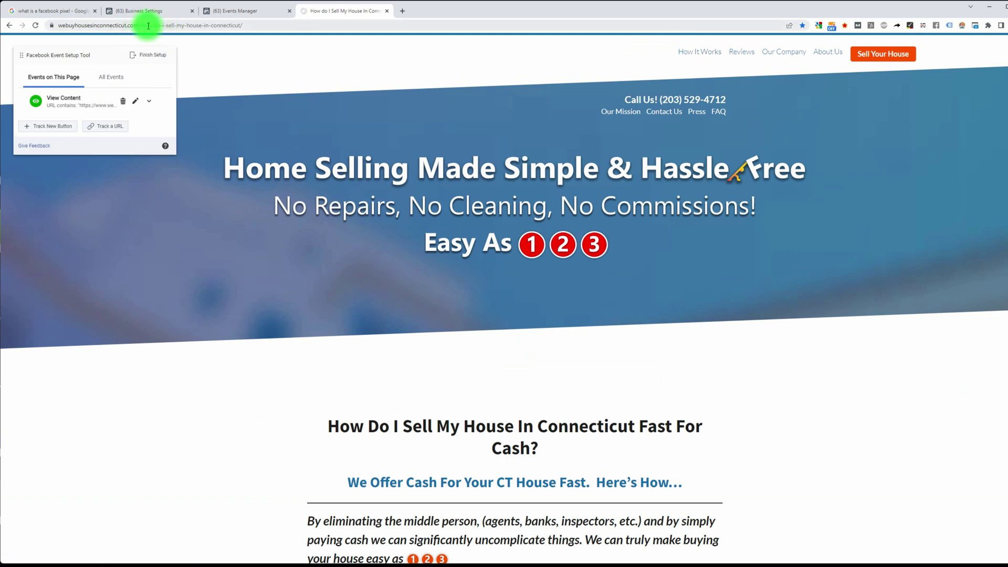
pyautogui.moveTo(140, 25); pyautogui.dragTo(32, 27)
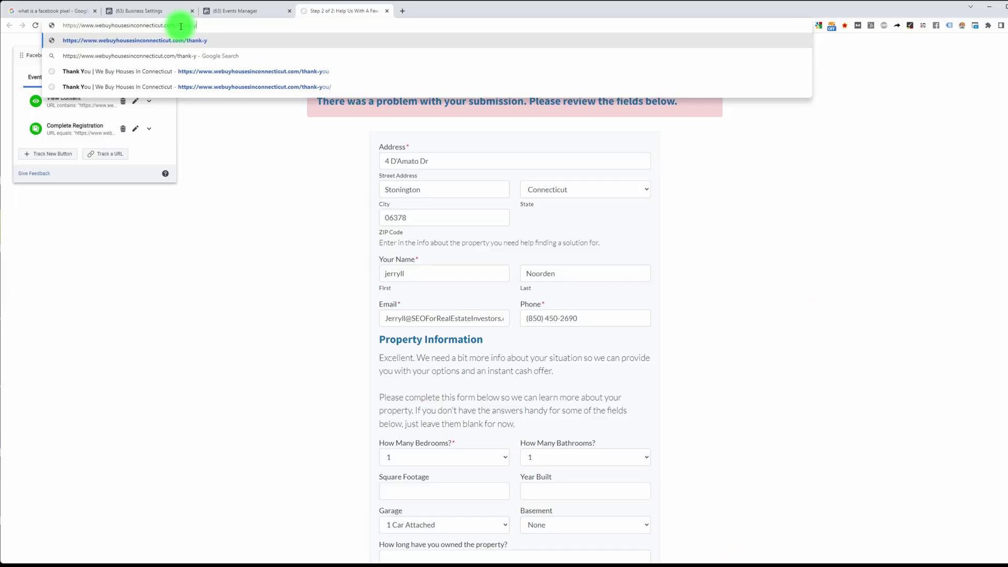
# Step: Open the site's thank-you page, check the connected URL in Events Manager, and return to the thank-you page
pyautogui.press('Return')
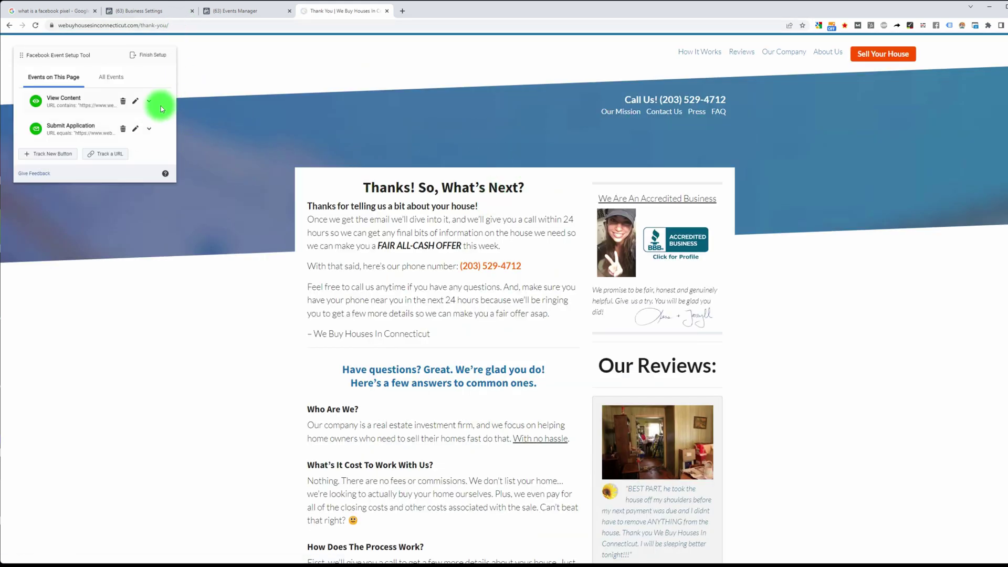
pyautogui.scroll(-2, 23, 108)
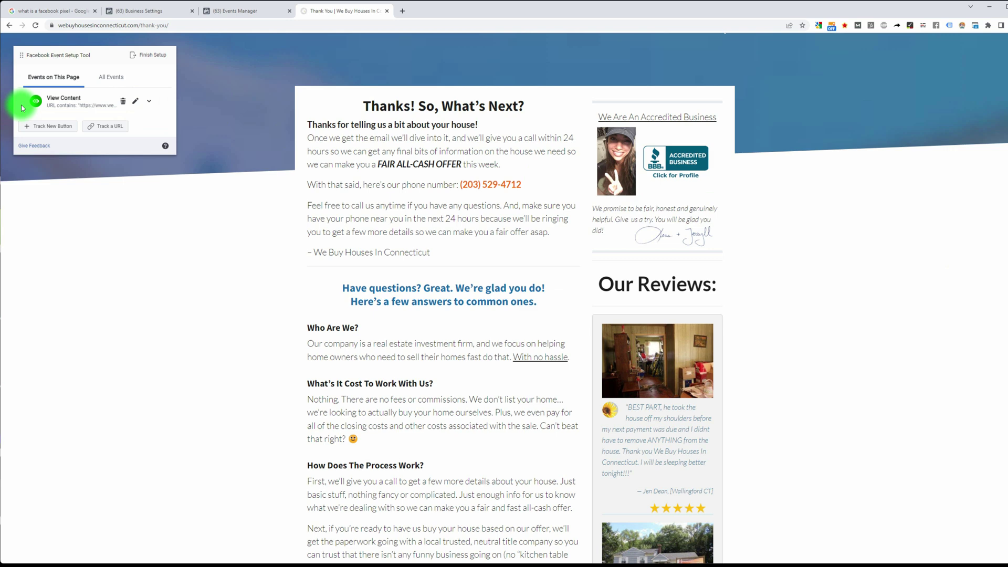
pyautogui.hotkey('ctrl', 'shift', 'Tab')
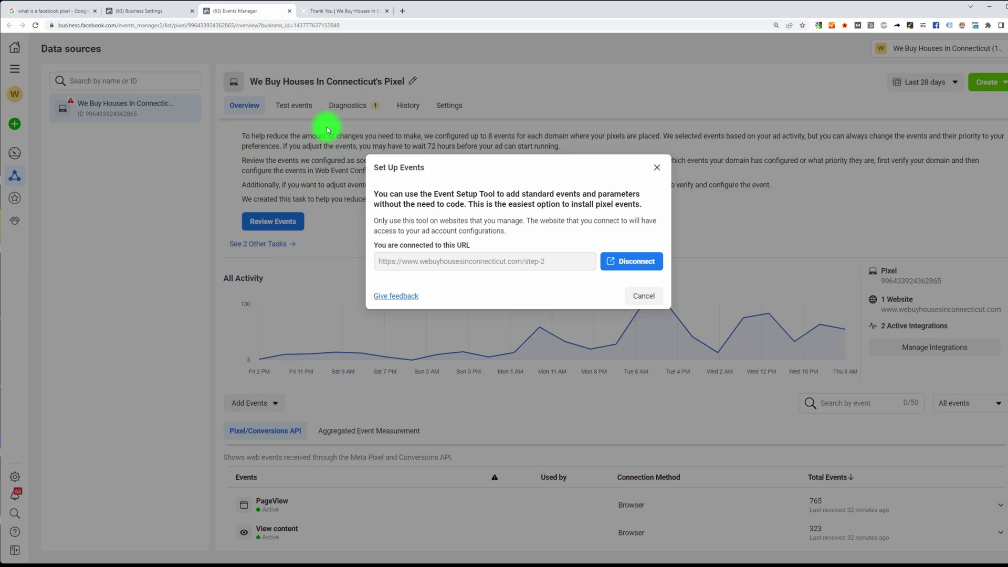
pyautogui.click(327, 10)
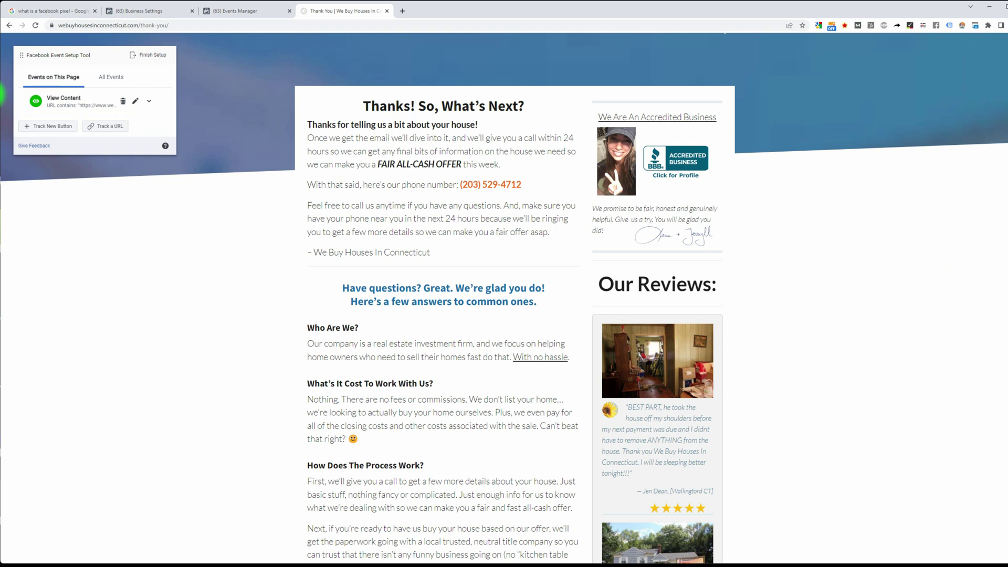
pyautogui.click(108, 132)
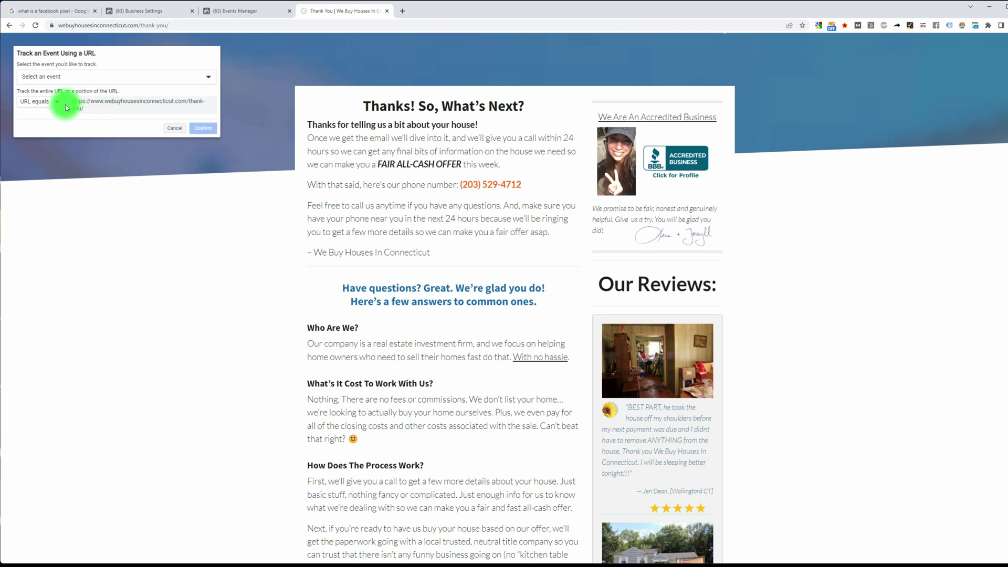
pyautogui.click(72, 80)
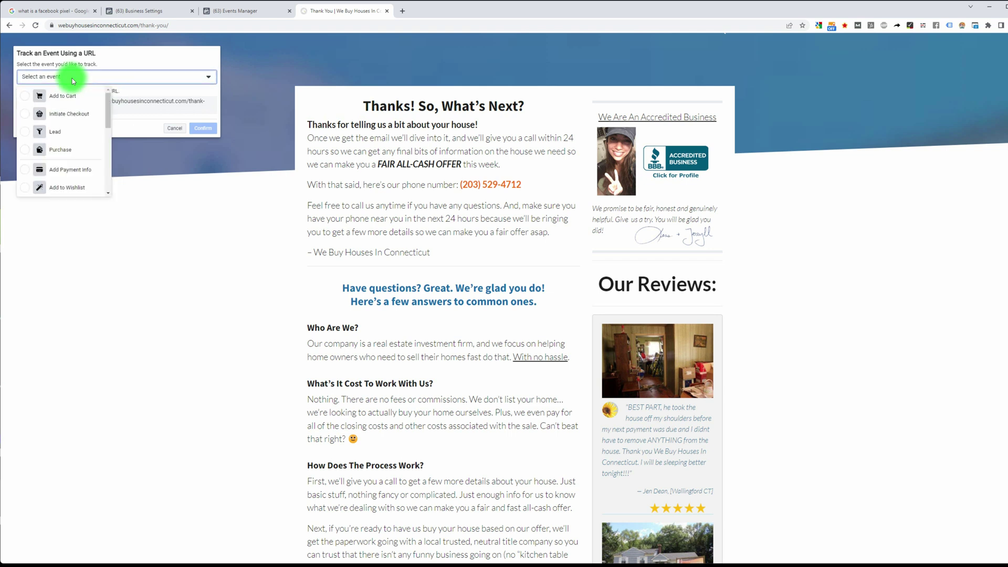
pyautogui.scroll(-3, 74, 121)
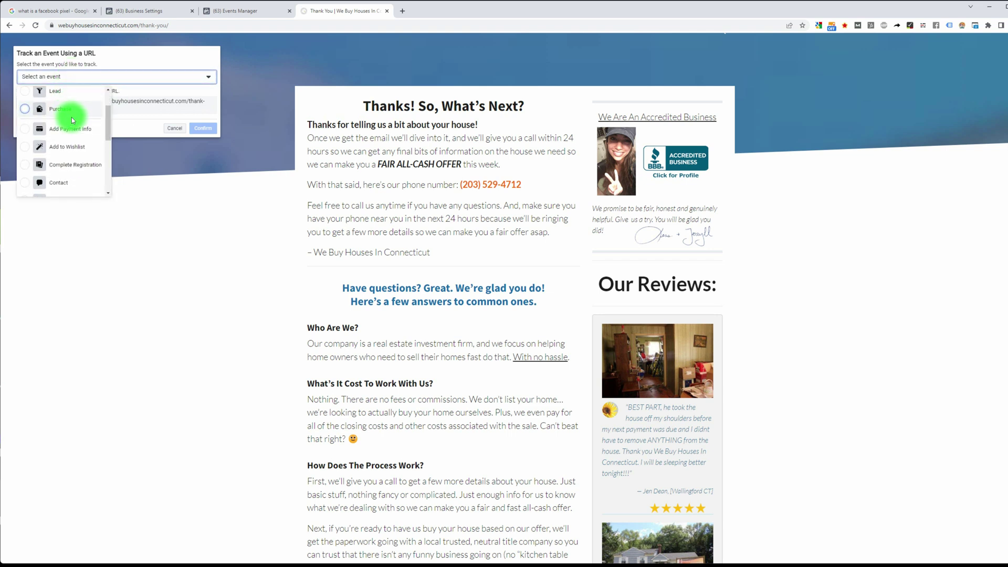
pyautogui.scroll(-3, 78, 120)
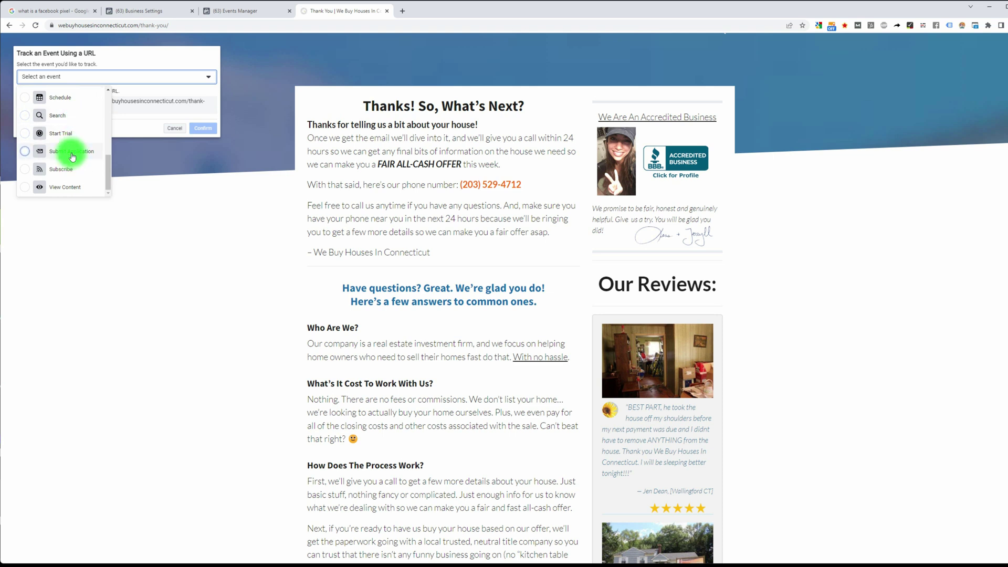
pyautogui.click(72, 157)
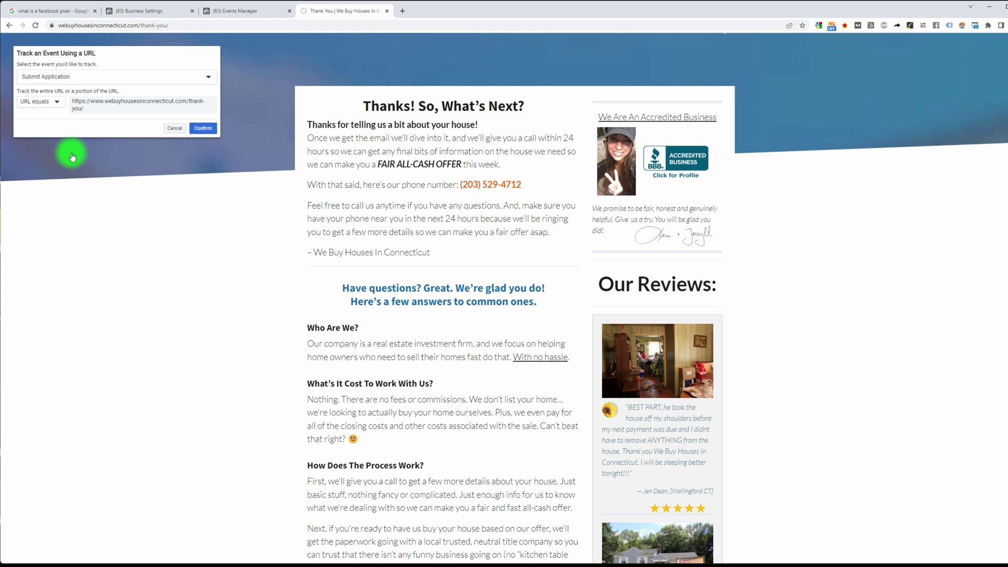
pyautogui.click(206, 128)
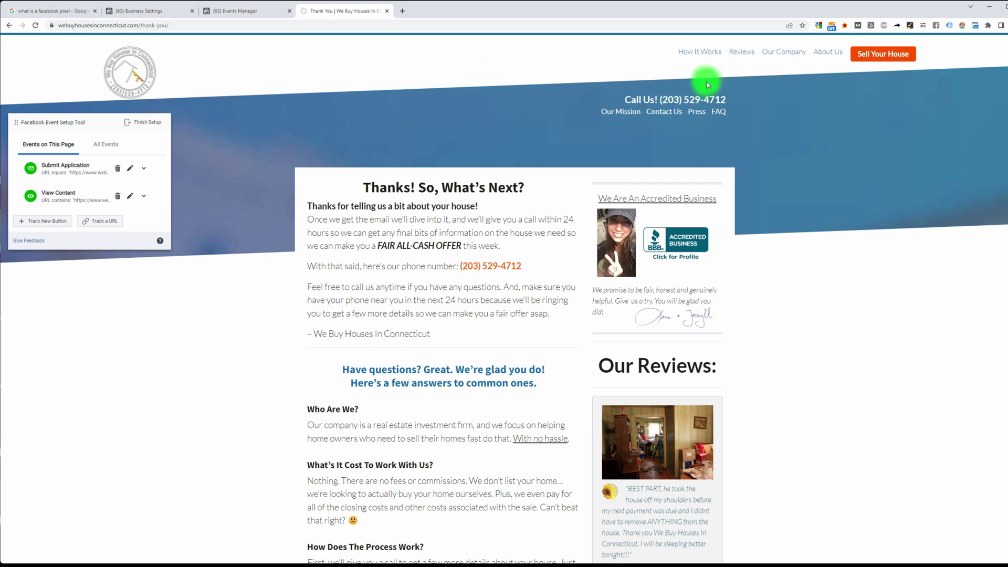
pyautogui.click(665, 113)
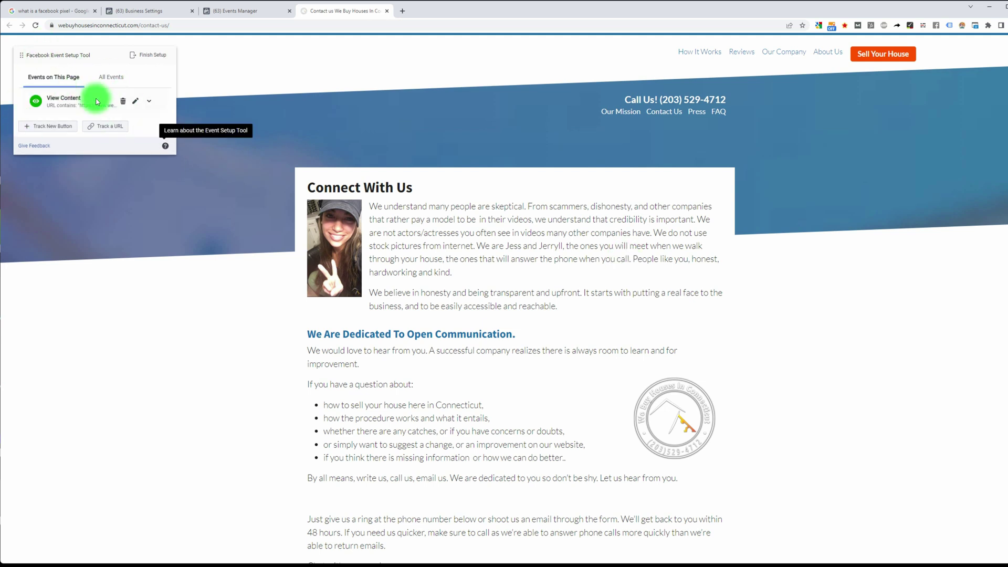
pyautogui.click(220, 10)
pyautogui.click(635, 261)
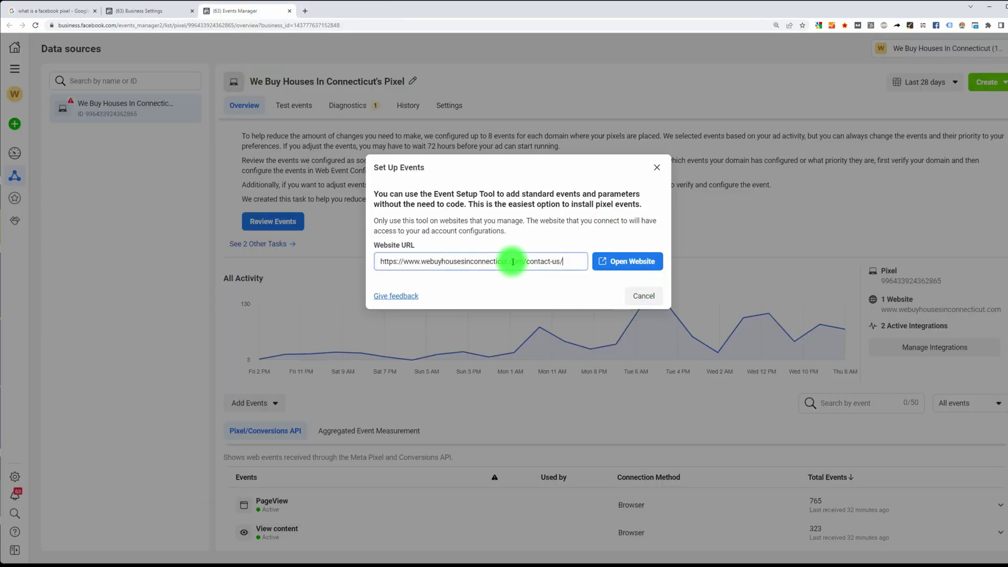
pyautogui.moveTo(566, 261); pyautogui.dragTo(356, 268)
pyautogui.click(369, 239)
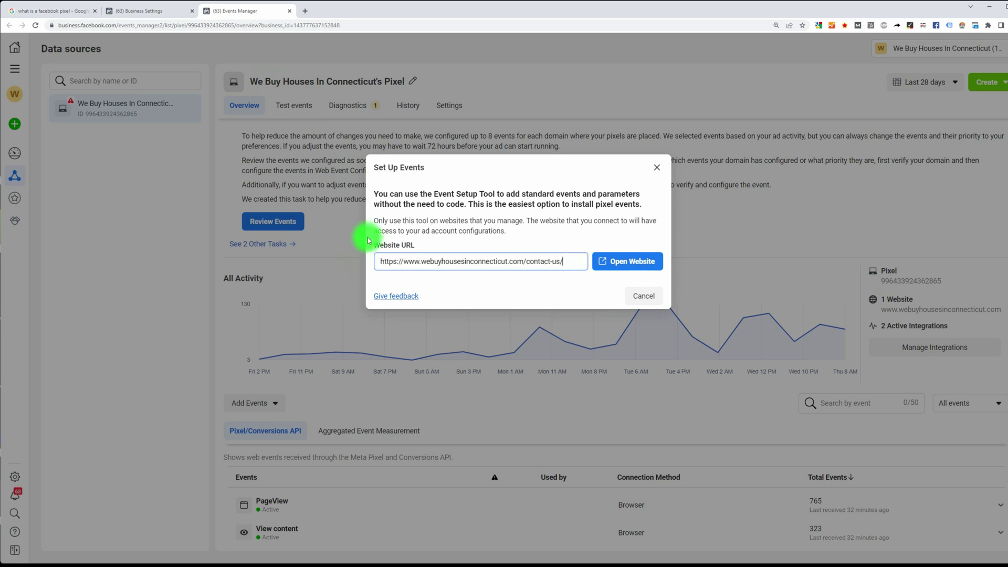
pyautogui.click(633, 267)
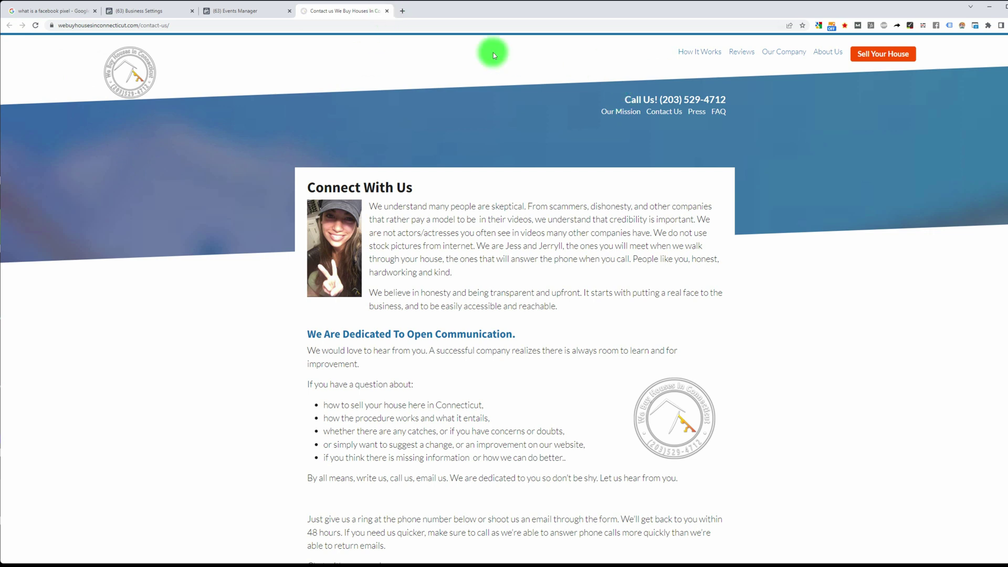
# Step: Reopen the contact-us page with the Event Setup Tool and start tracking an event using its URL
pyautogui.click(387, 10)
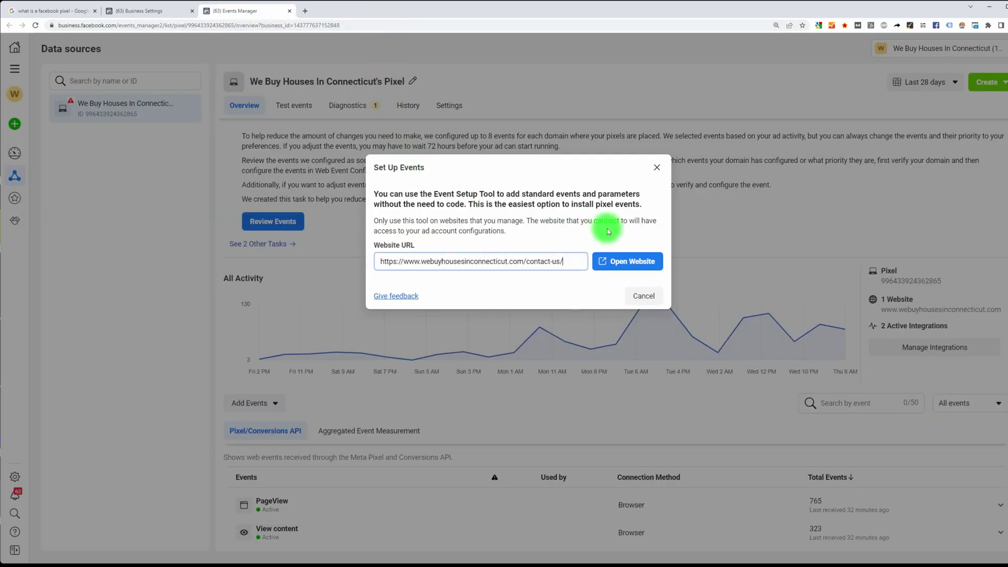
pyautogui.click(636, 252)
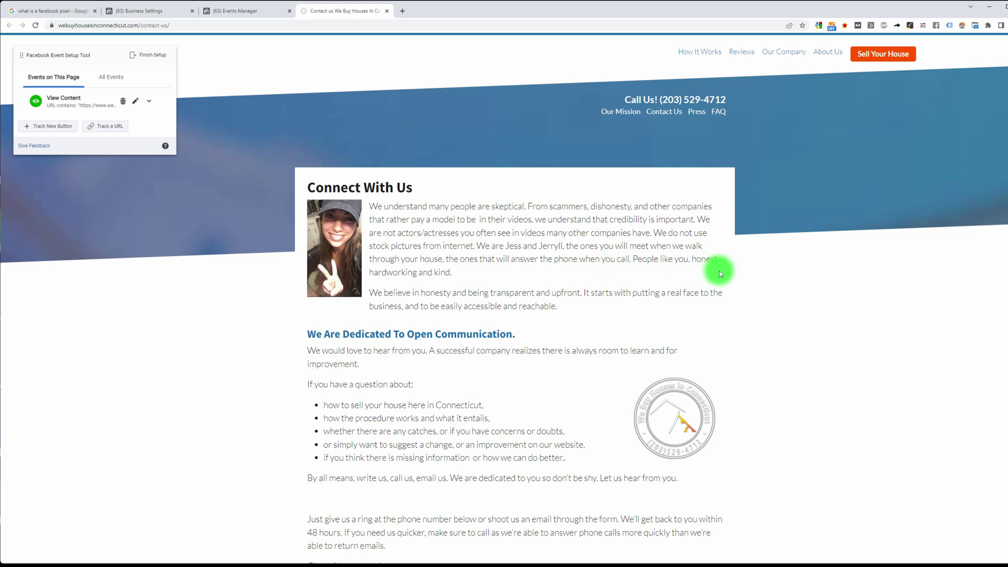
pyautogui.click(106, 127)
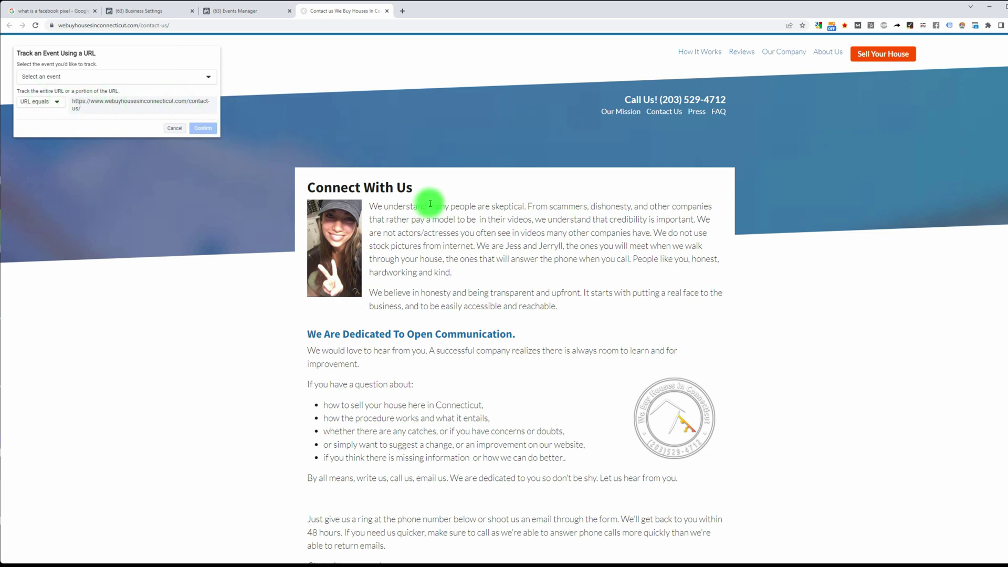
# Step: Fill in the contact form with name, phone, email and the comment "tyw3y", complete the CAPTCHA check, and submit it
pyautogui.scroll(-3, 431, 203)
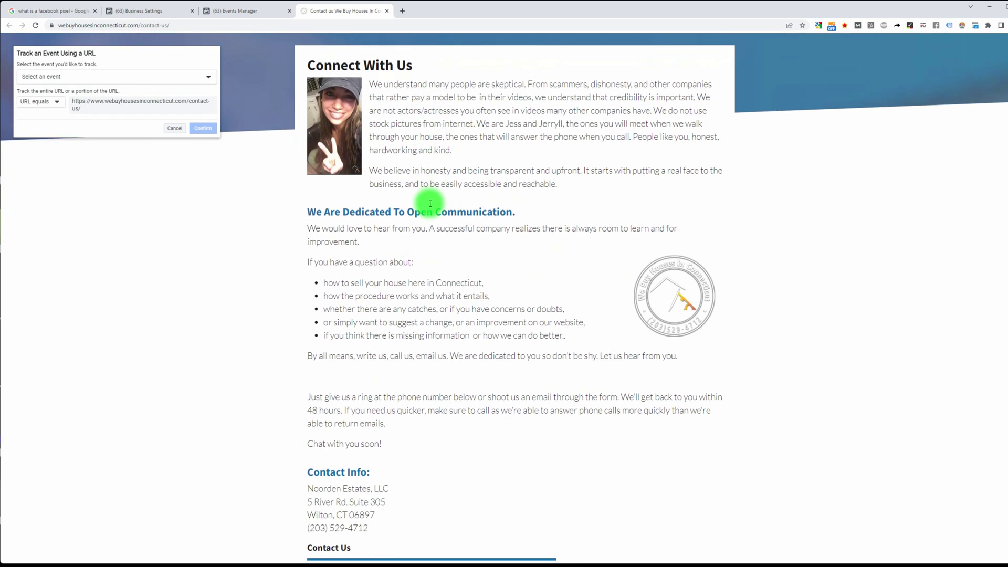
pyautogui.scroll(-8, 430, 203)
pyautogui.scroll(-2, 430, 205)
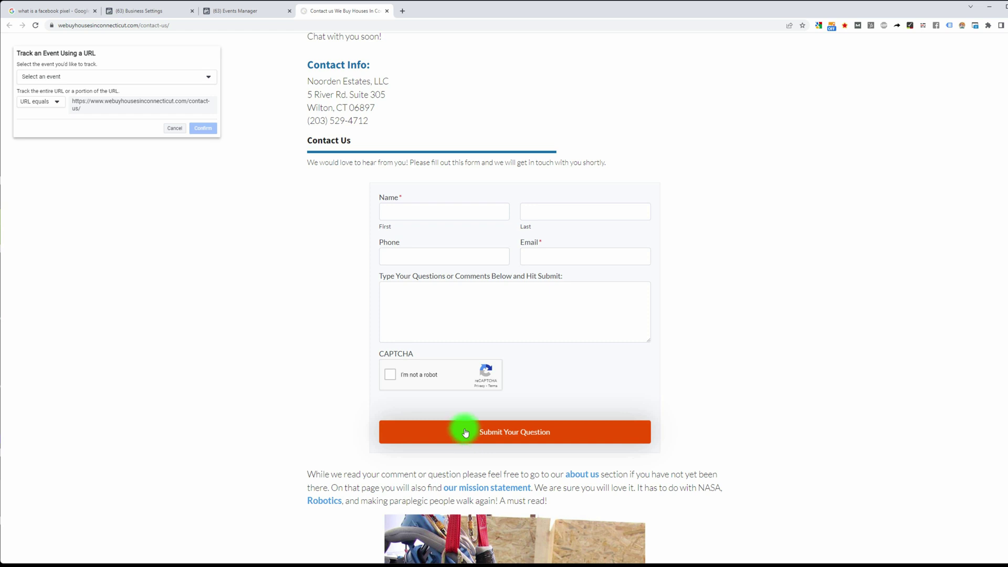
pyautogui.click(438, 210)
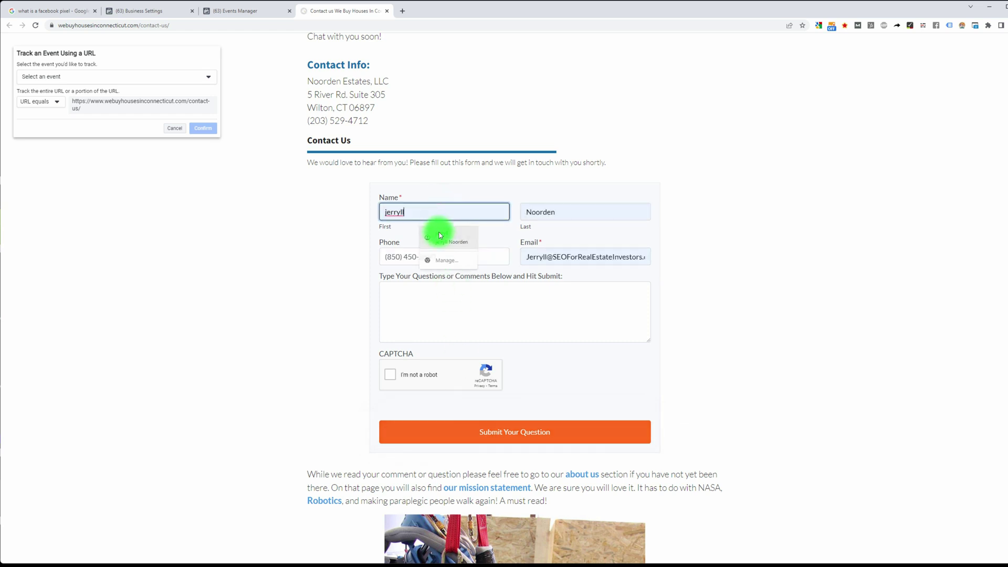
pyautogui.click(436, 231)
pyautogui.click(437, 310)
pyautogui.write('tyw3y')
pyautogui.click(431, 378)
pyautogui.click(499, 441)
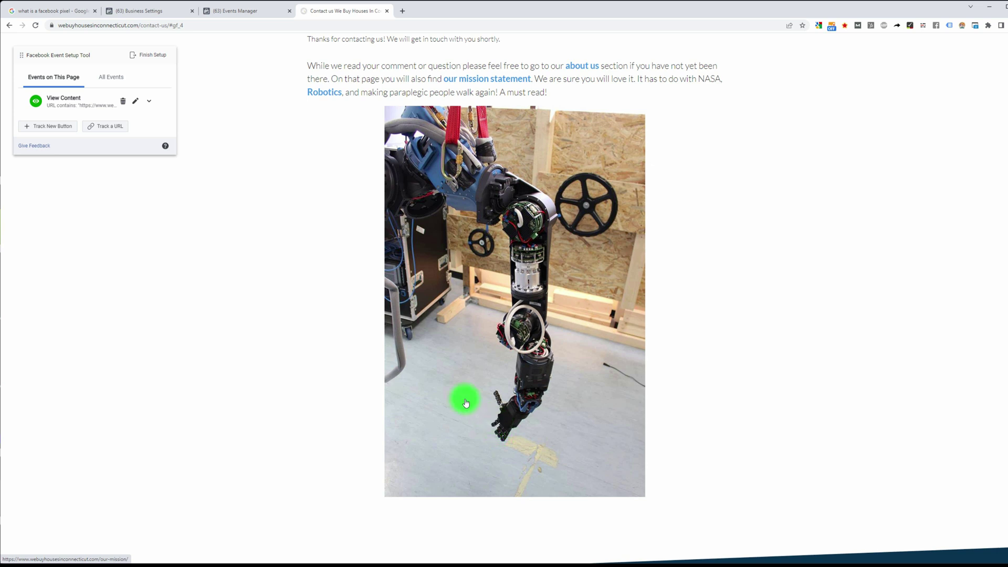
# Step: Copy the address of the page reached after submitting the contact form and look over that page
pyautogui.click(198, 25)
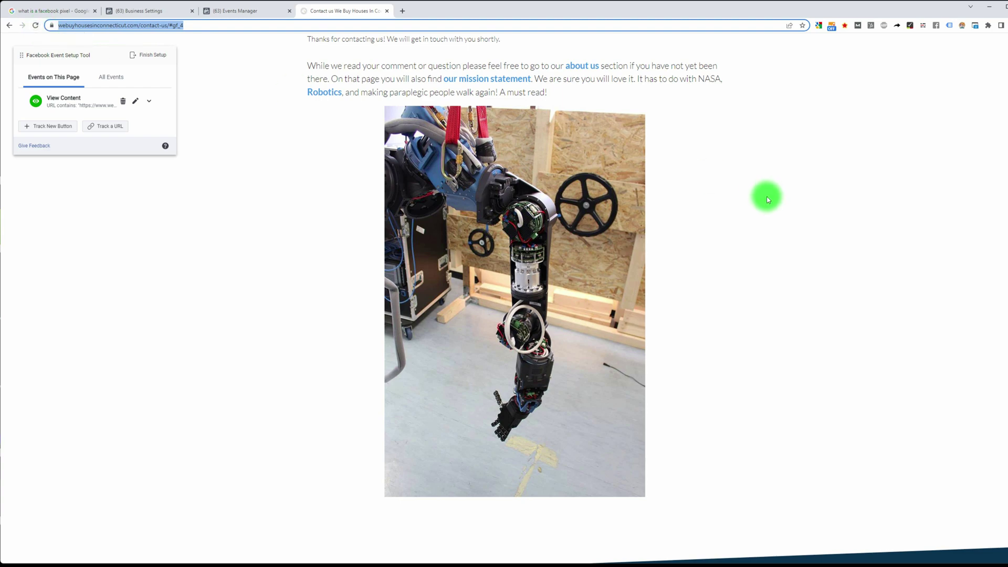
pyautogui.scroll(4, 768, 196)
pyautogui.scroll(4, 767, 200)
pyautogui.scroll(-14, 767, 200)
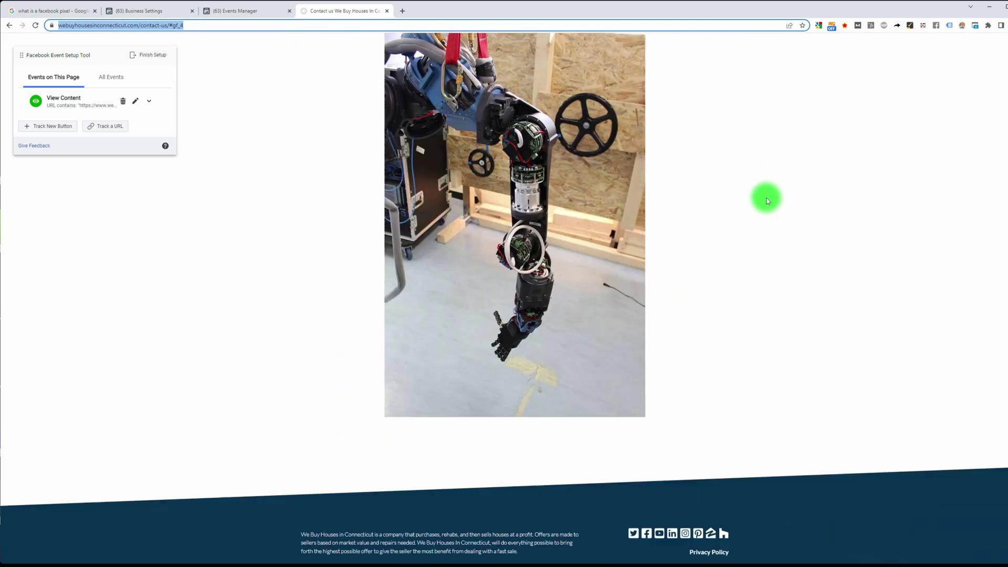
pyautogui.scroll(15, 767, 200)
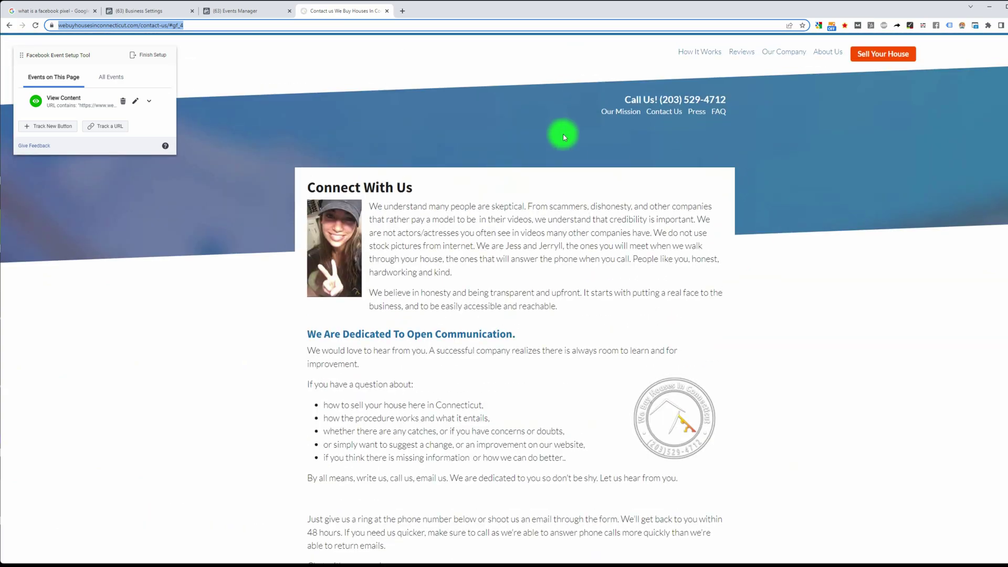
pyautogui.click(243, 12)
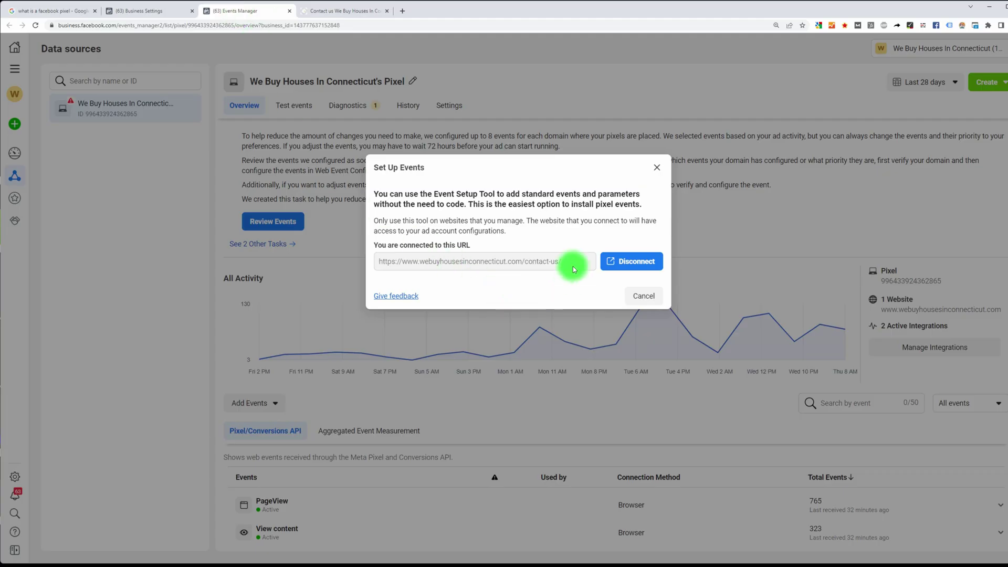
pyautogui.click(615, 267)
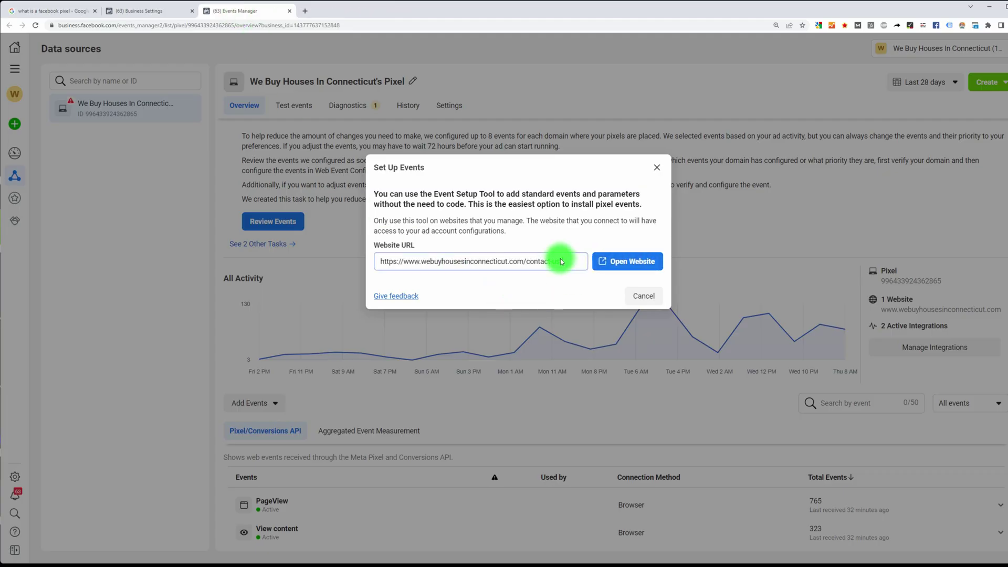
pyautogui.hotkey('ctrl', 'a')
pyautogui.hotkey('ctrl', 'v')
pyautogui.click(642, 271)
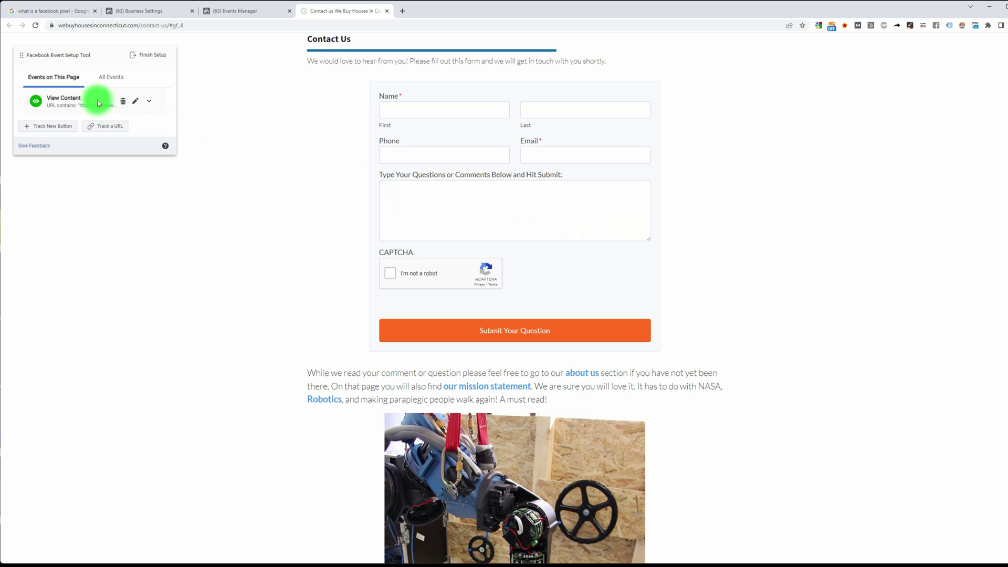
pyautogui.click(97, 128)
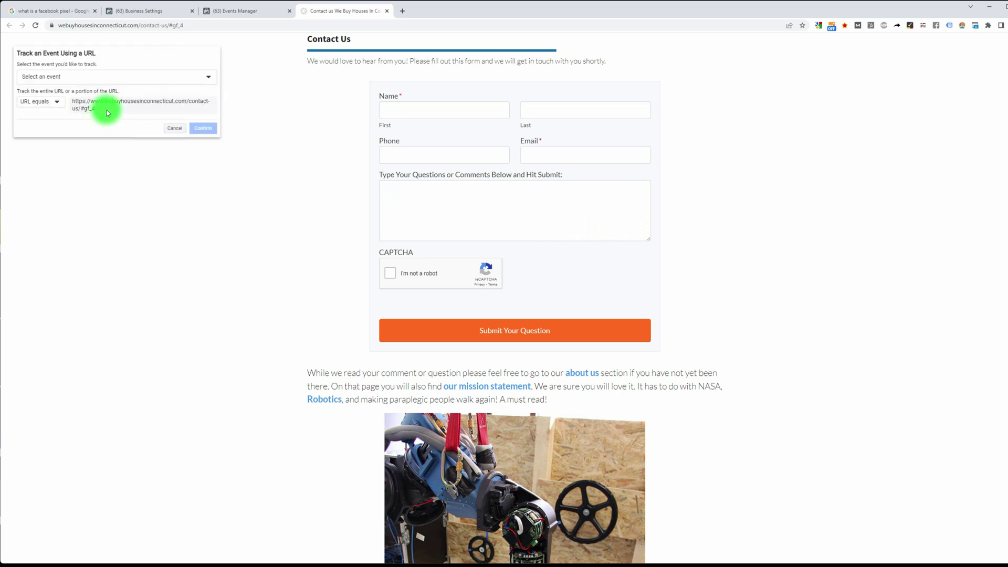
pyautogui.click(46, 77)
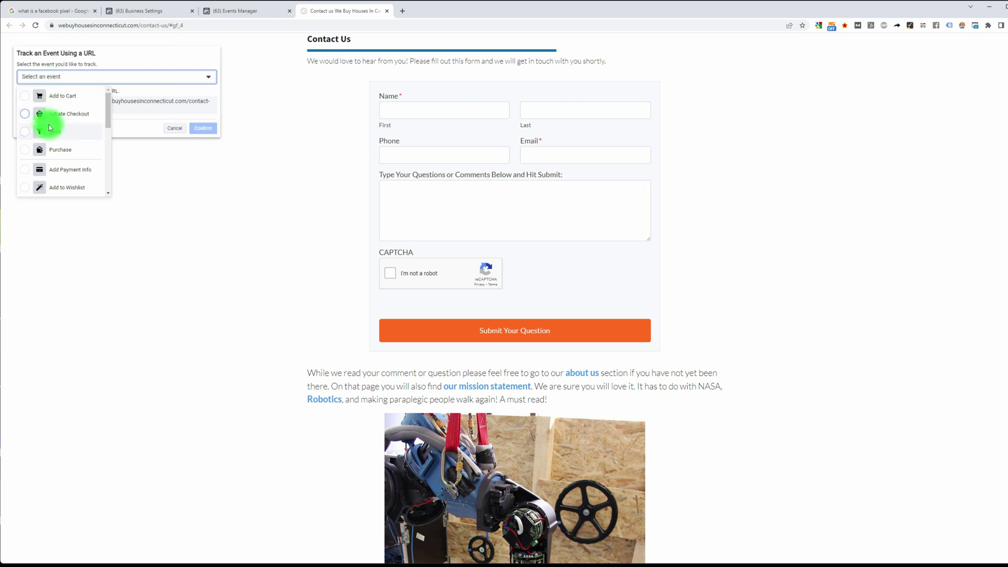
pyautogui.scroll(-3, 53, 121)
pyautogui.scroll(-1, 54, 128)
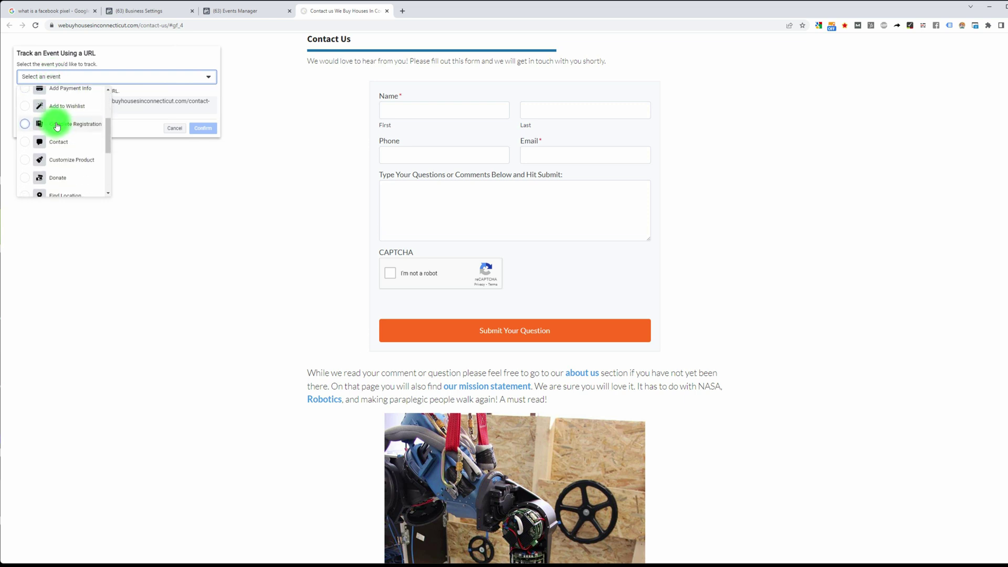
pyautogui.click(62, 142)
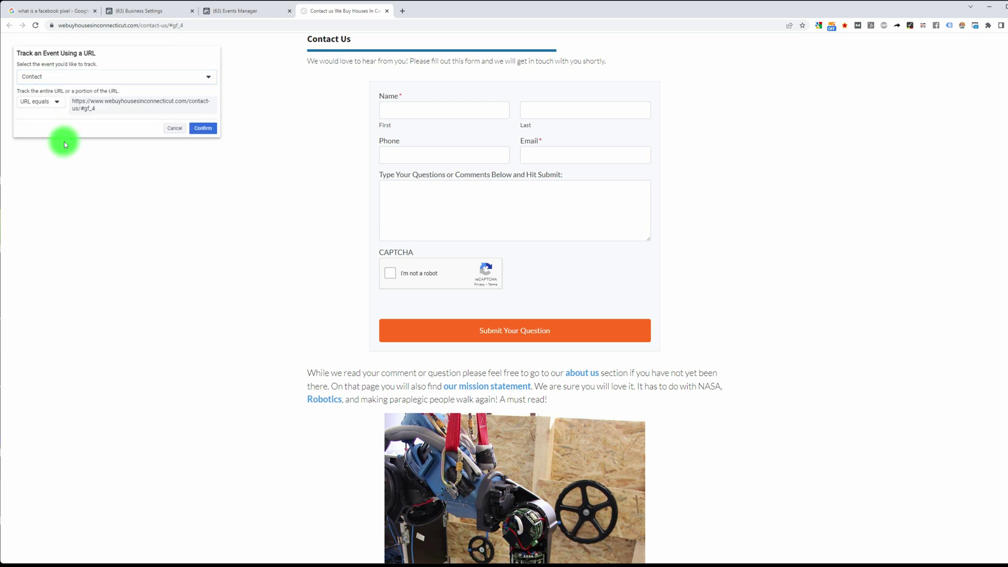
pyautogui.click(204, 129)
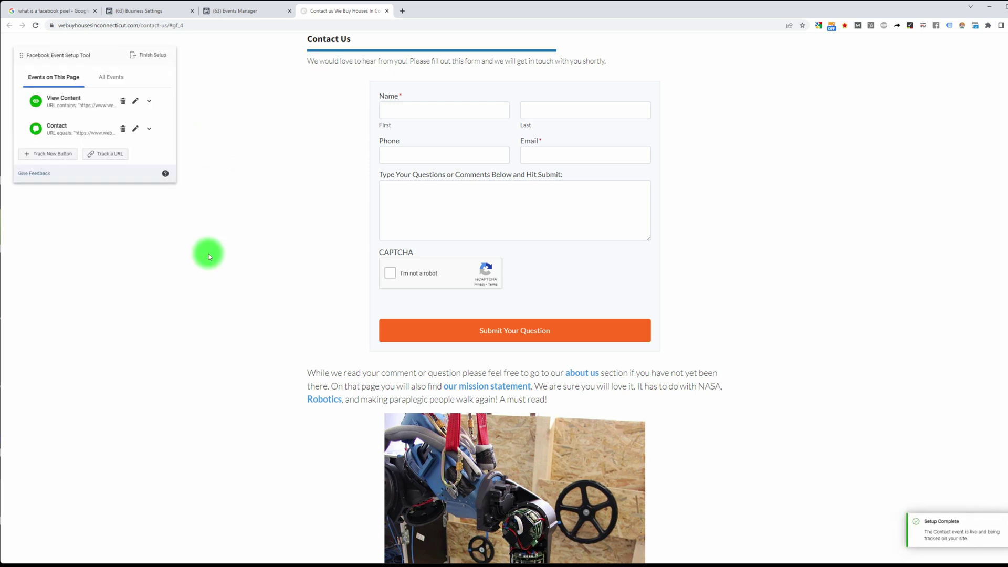
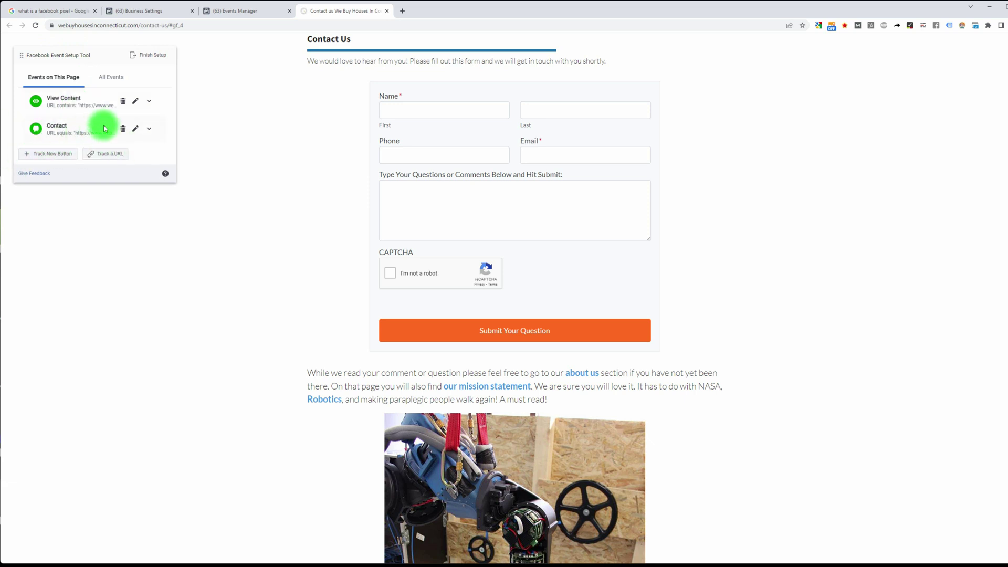
# Step: Finish the event setup for the Contact event and skip the feedback survey
pyautogui.click(150, 54)
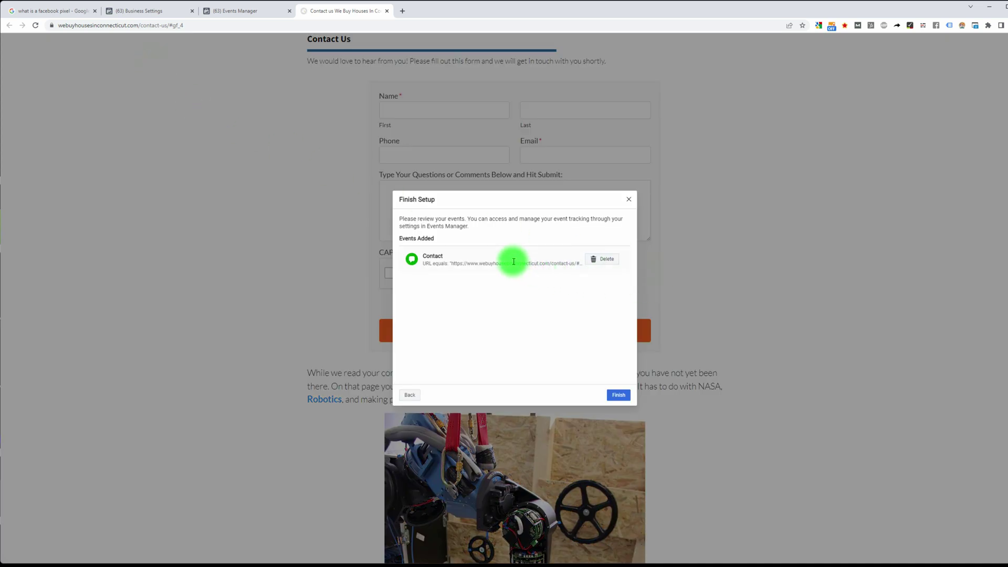
pyautogui.click(618, 396)
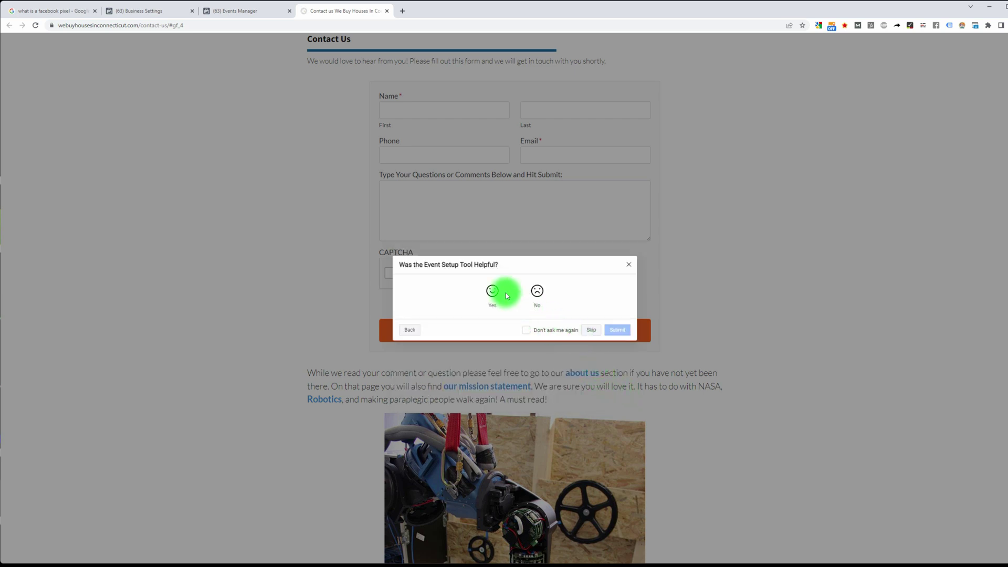
pyautogui.click(586, 330)
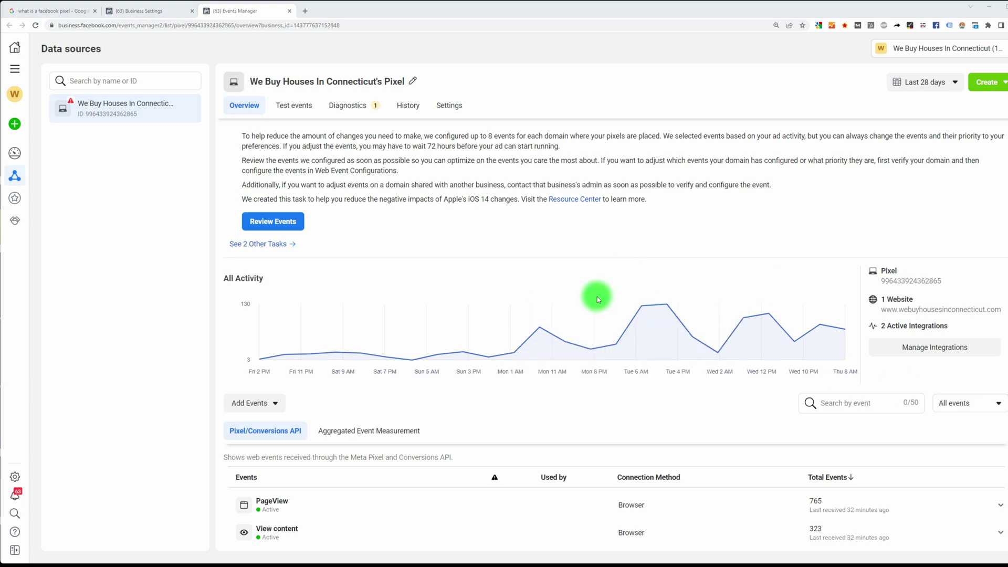
# Step: Refresh the pixel overview in Events Manager and examine the events list and the Complete registration event's details
pyautogui.click(35, 25)
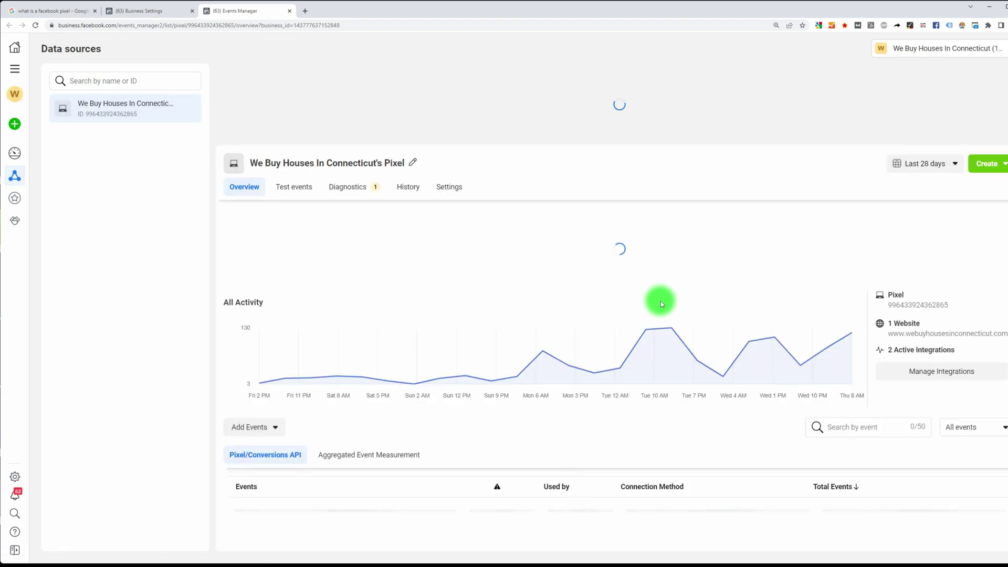
pyautogui.scroll(-3, 695, 293)
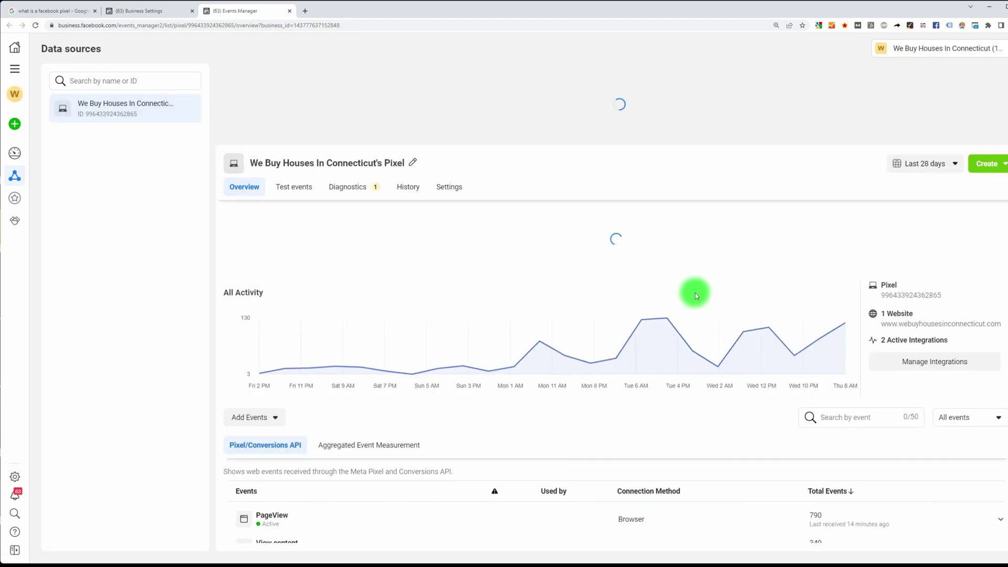
pyautogui.scroll(-1, 695, 293)
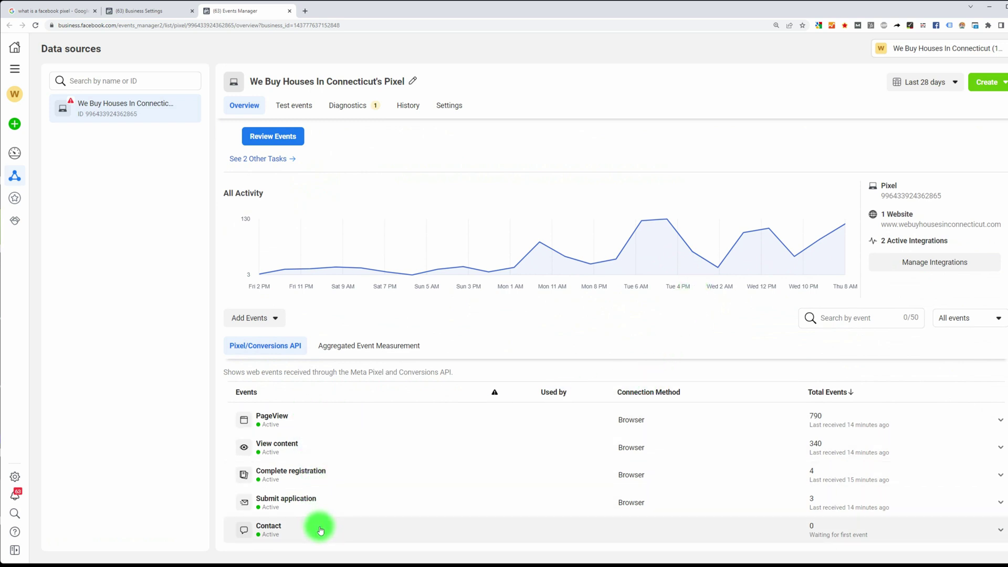
pyautogui.click(391, 474)
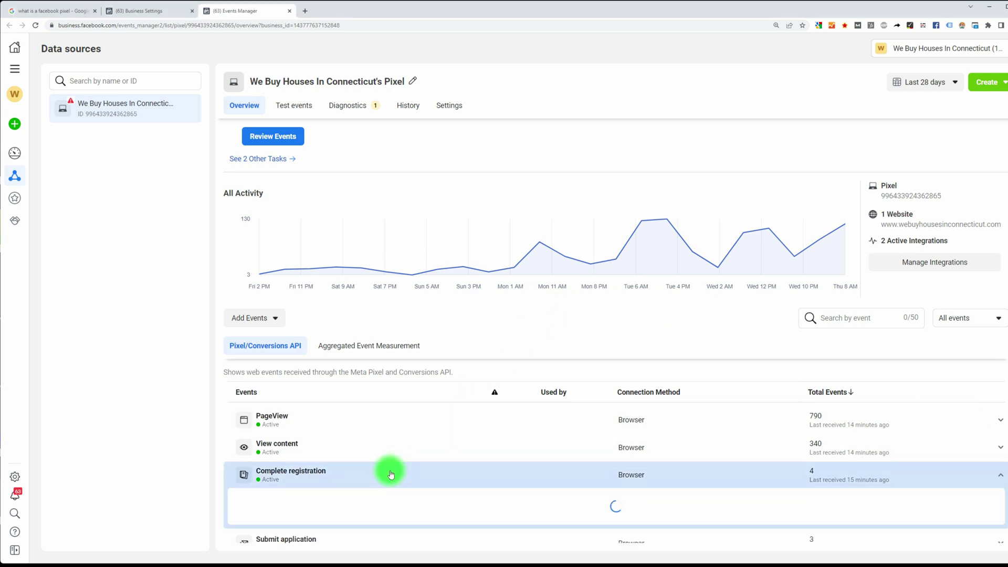
pyautogui.scroll(-3, 438, 383)
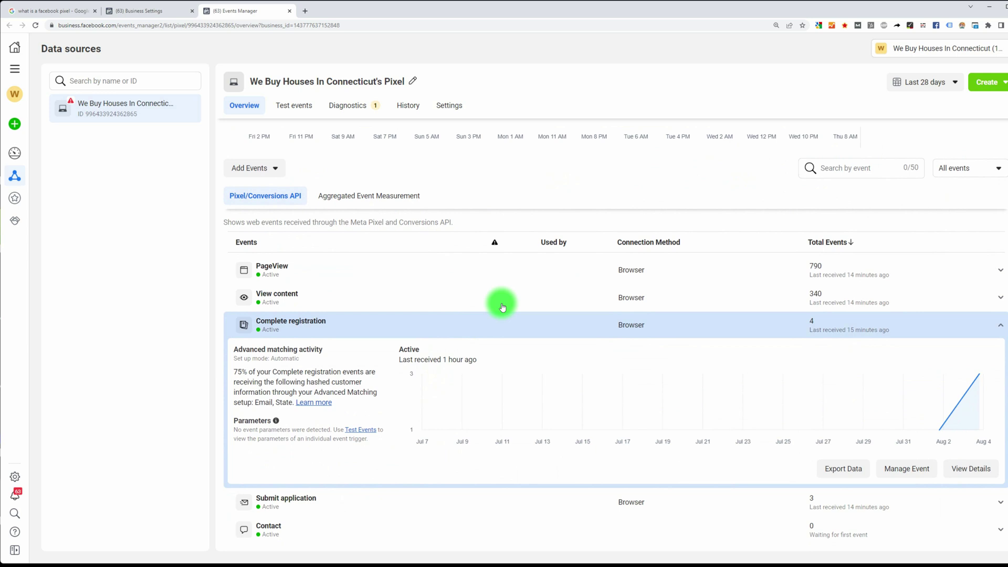
pyautogui.click(920, 468)
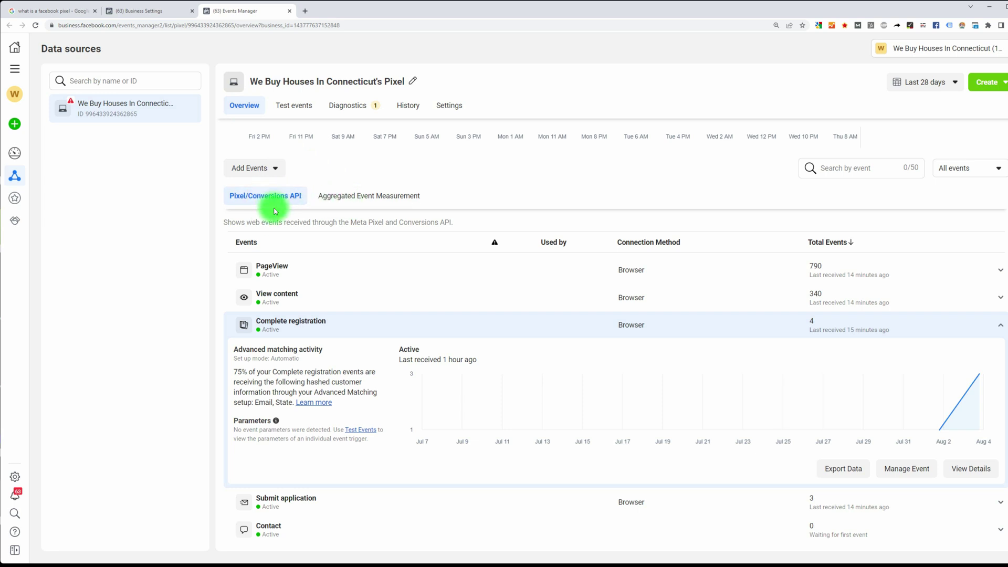
# Step: Open the web event configurations from Aggregated Event Measurement and go to domain verification for webuyhousesinconnecticut.com
pyautogui.click(355, 196)
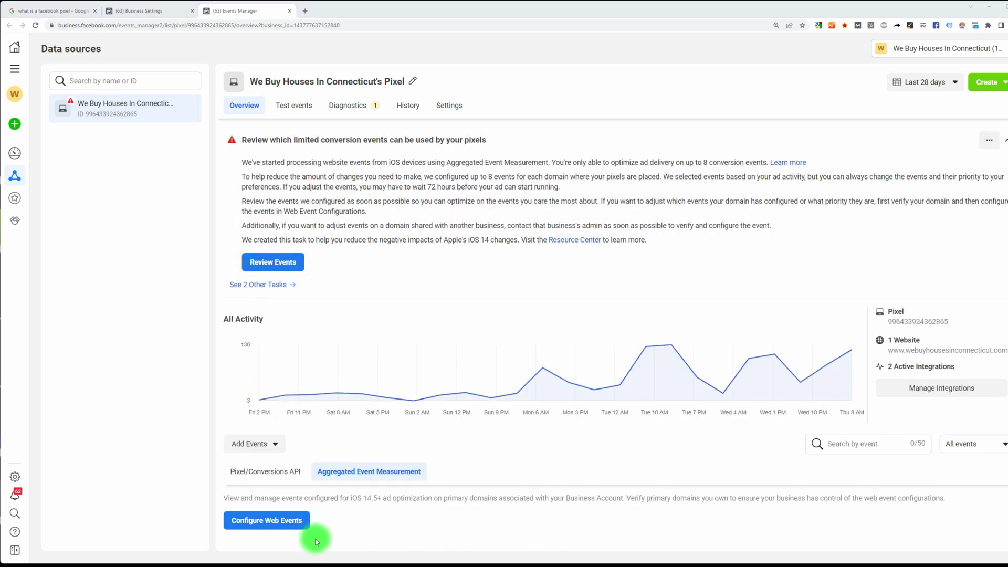
pyautogui.click(253, 528)
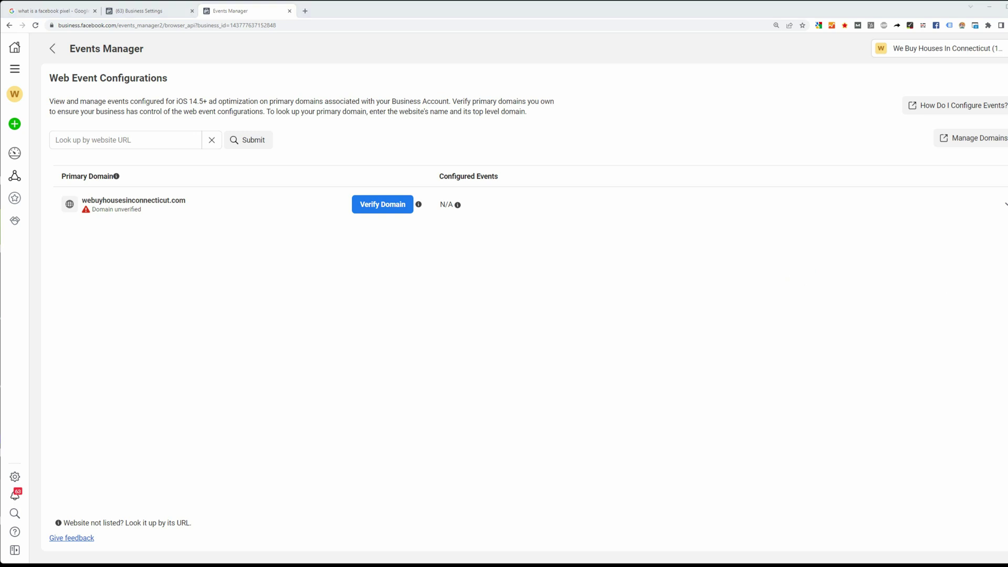
pyautogui.click(377, 205)
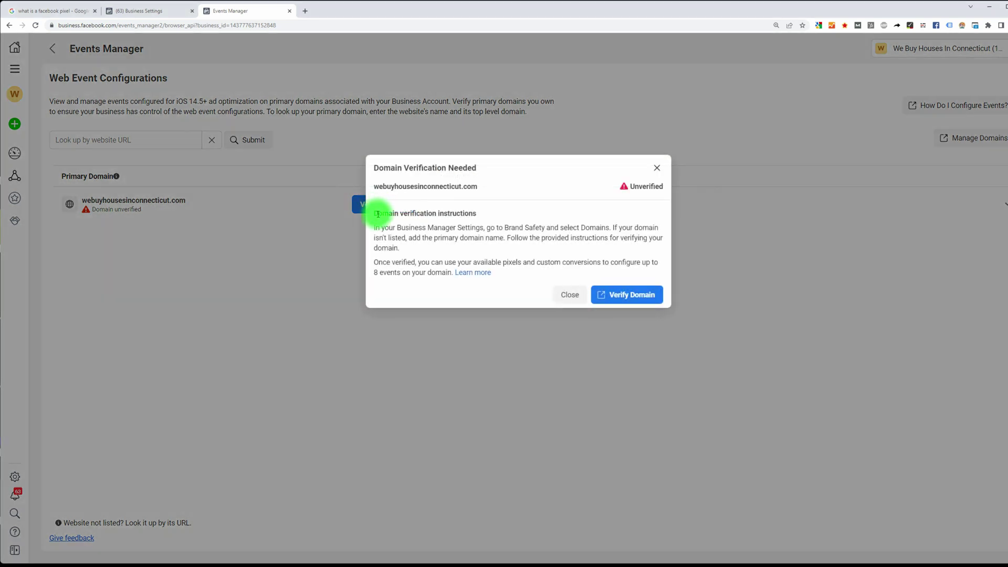
pyautogui.click(626, 296)
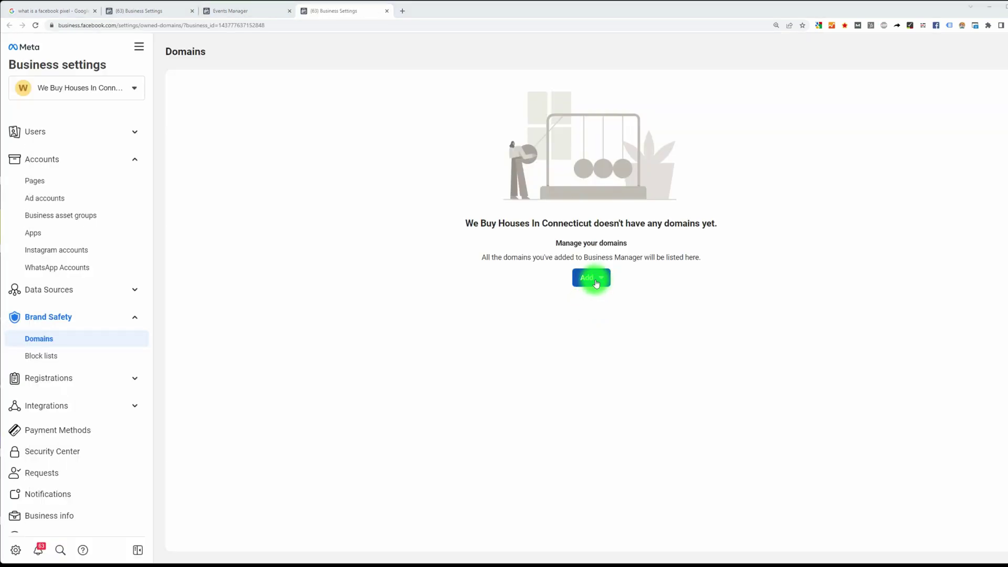
# Step: Start creating a new domain for the business, then open webuyhousesinconnecticut.com in a new tab and copy its address
pyautogui.click(596, 283)
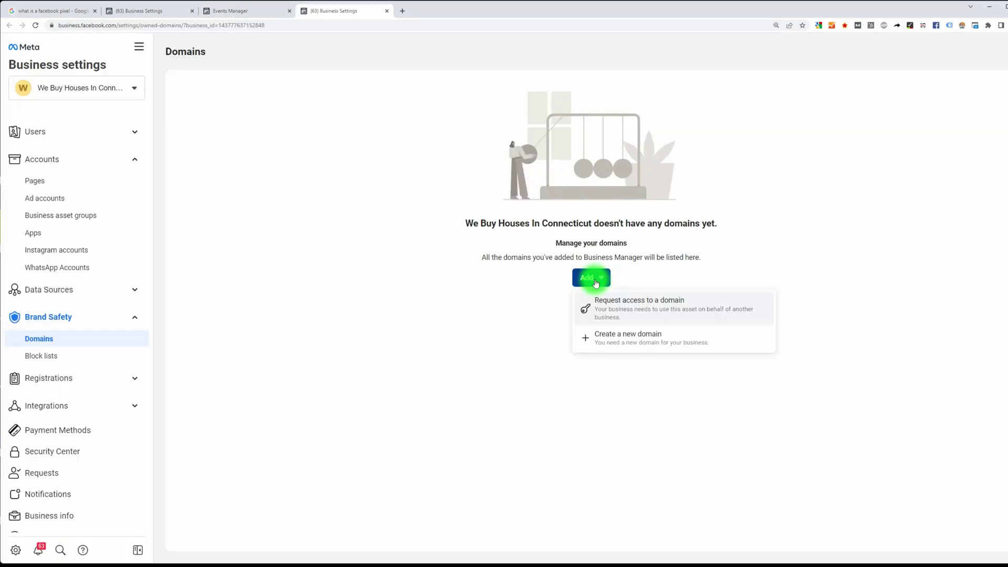
pyautogui.click(636, 345)
pyautogui.click(513, 232)
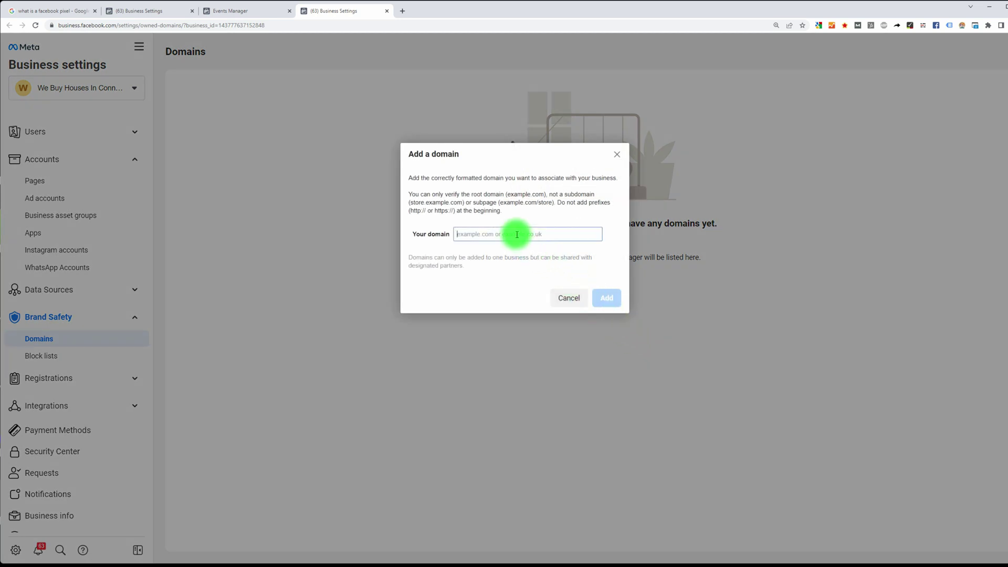
pyautogui.click(402, 10)
pyautogui.write('we')
pyautogui.press('Return')
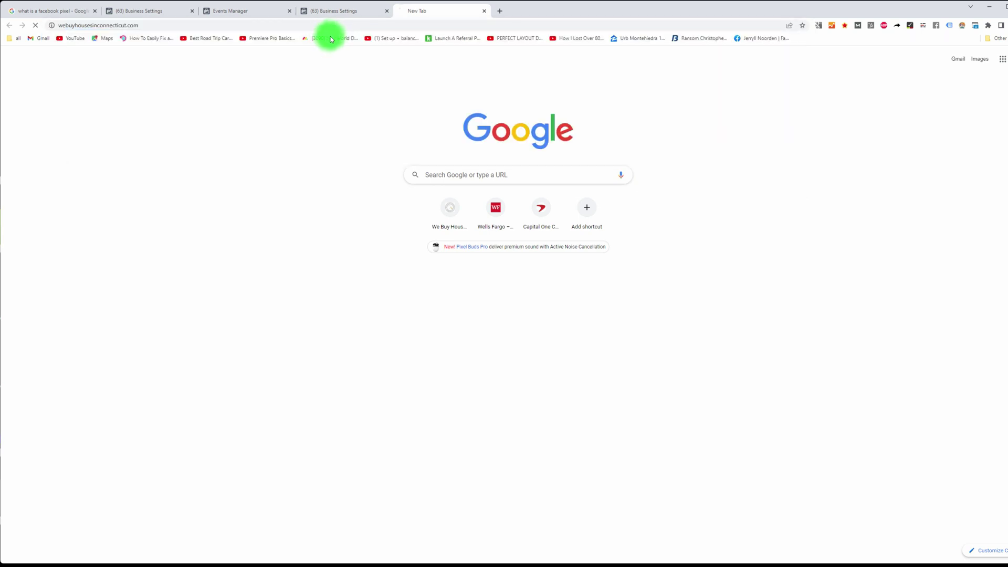
pyautogui.click(309, 25)
pyautogui.hotkey('ctrl', 'c')
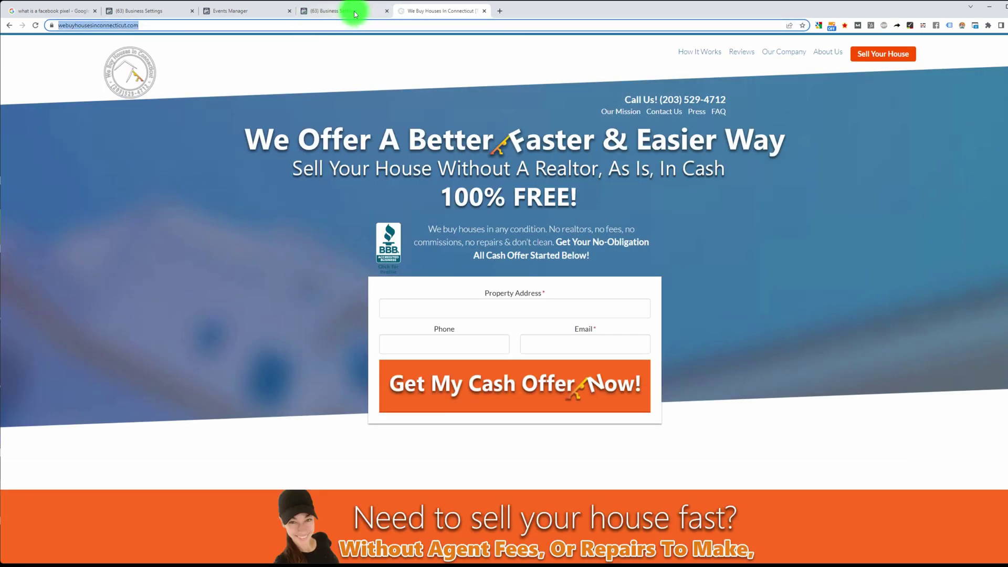
pyautogui.click(334, 10)
pyautogui.click(478, 233)
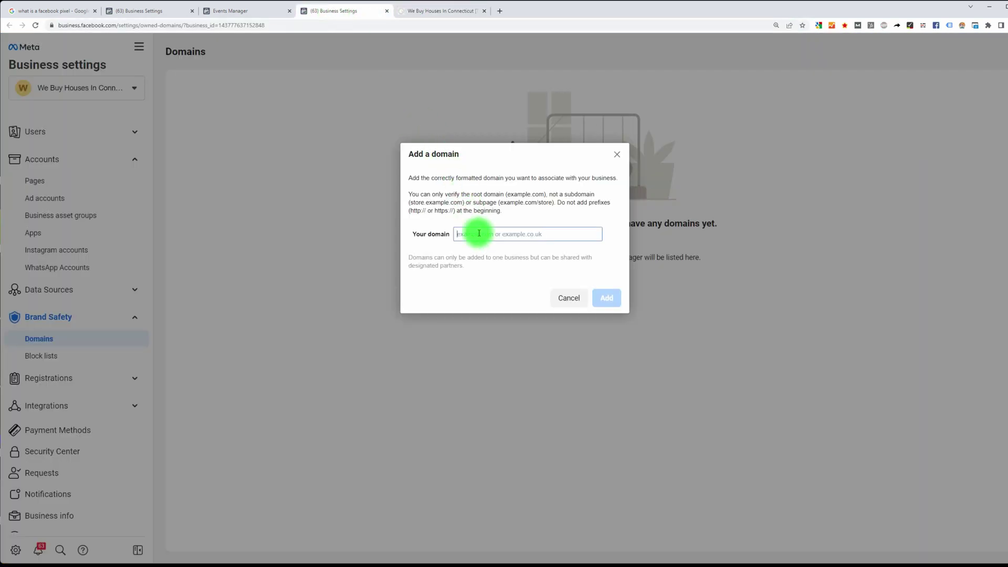
pyautogui.hotkey('ctrl', 'v')
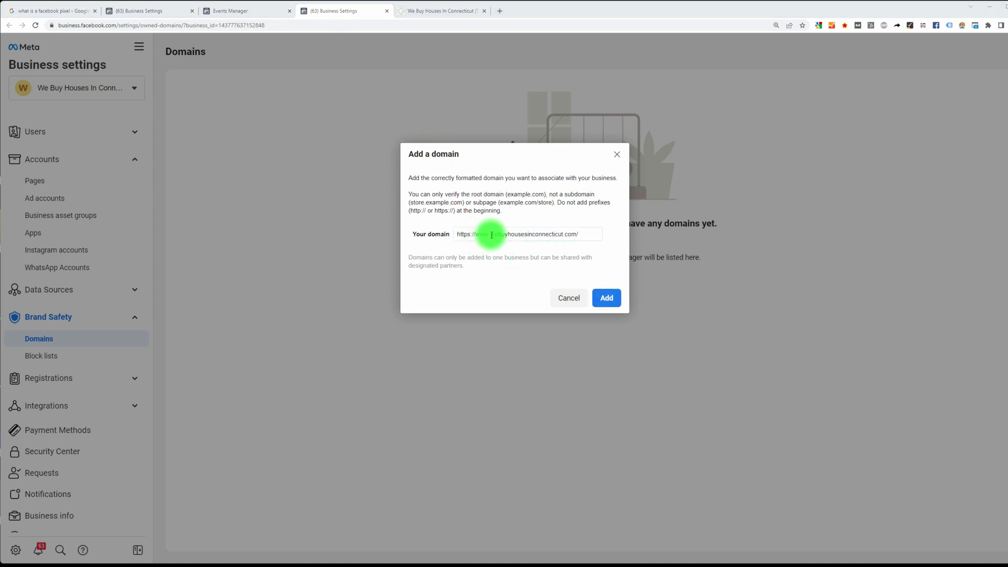
pyautogui.moveTo(491, 235); pyautogui.dragTo(451, 226)
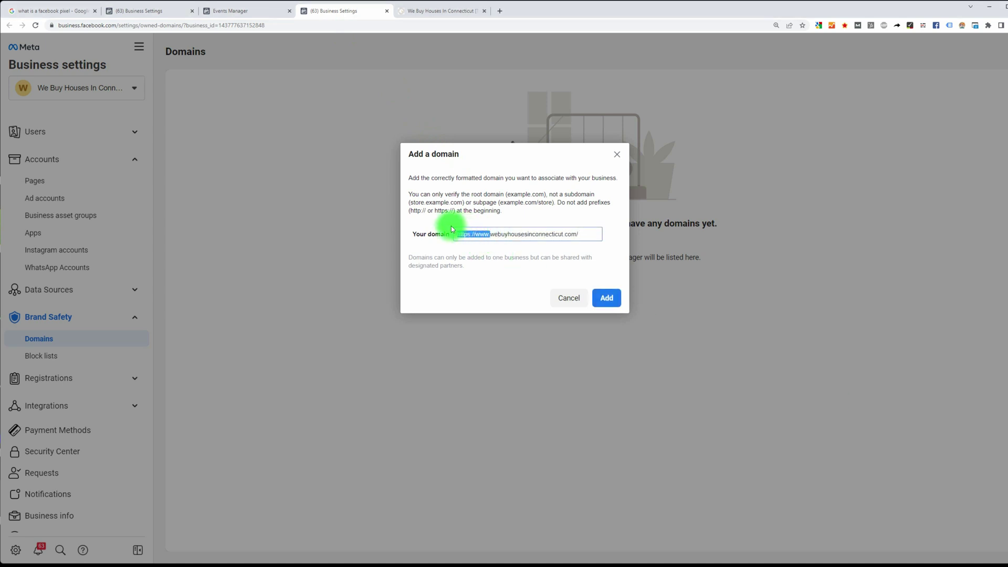
pyautogui.press('BackSpace')
pyautogui.click(581, 234)
pyautogui.press('BackSpace')
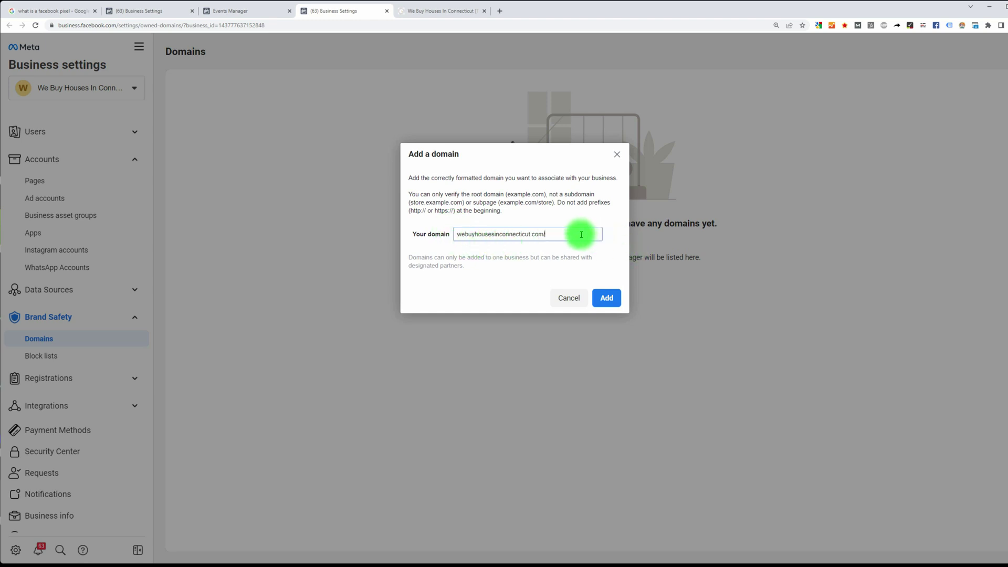
pyautogui.press('BackSpace')
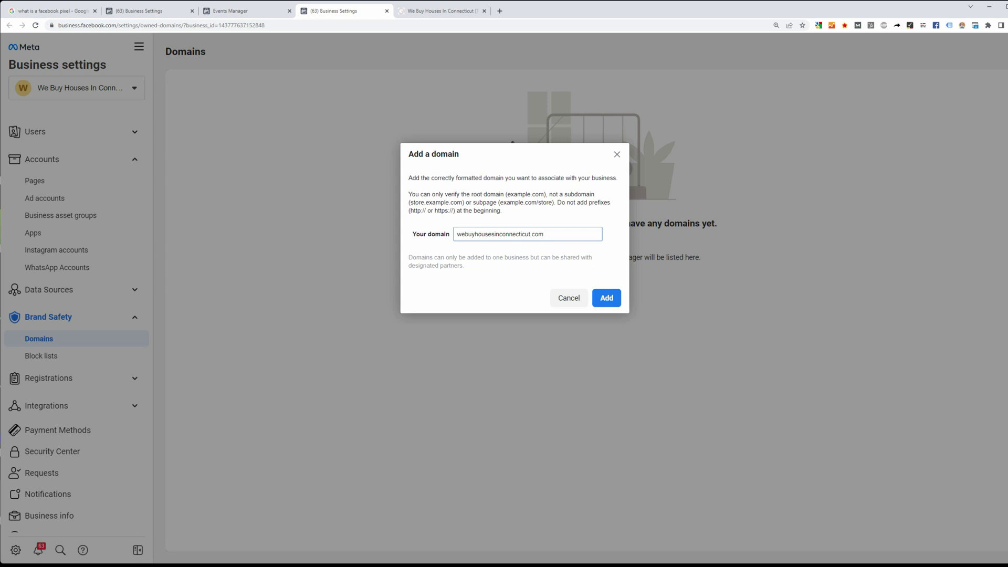
pyautogui.click(605, 300)
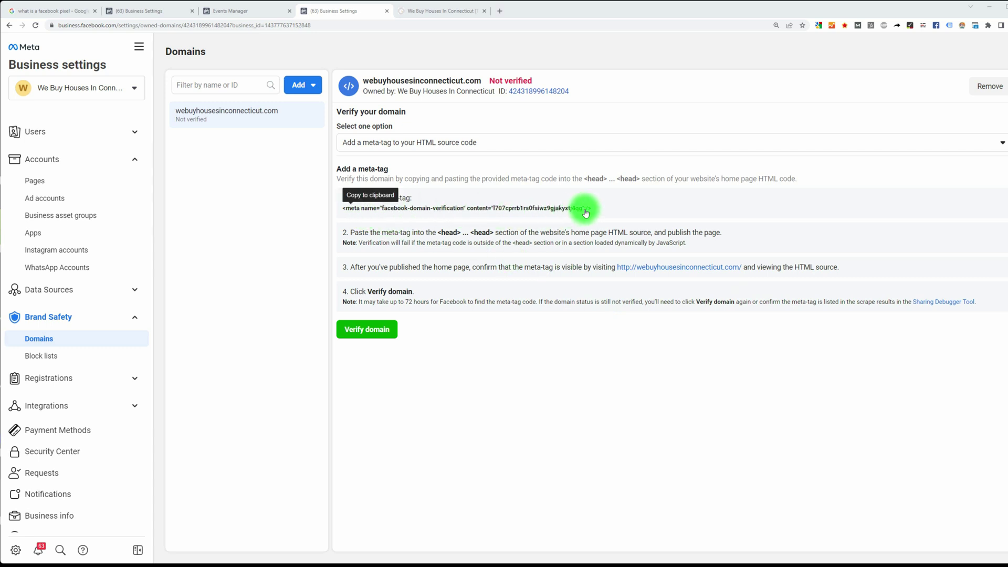
# Step: Copy the facebook-domain-verification meta-tag and load carrot.com in the tab showing the house-buying website
pyautogui.moveTo(597, 209); pyautogui.dragTo(341, 208)
pyautogui.hotkey('ctrl', 'c')
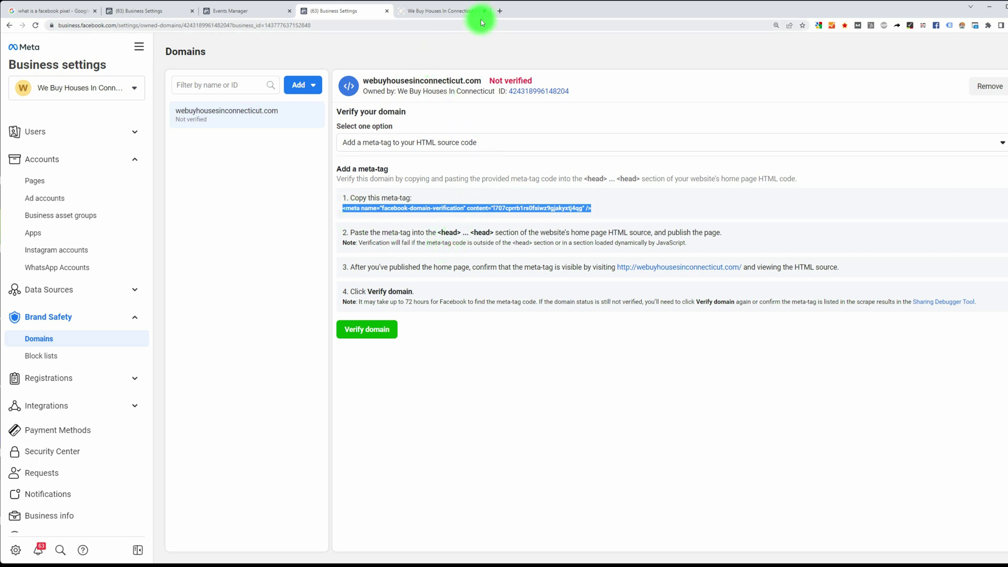
pyautogui.click(447, 12)
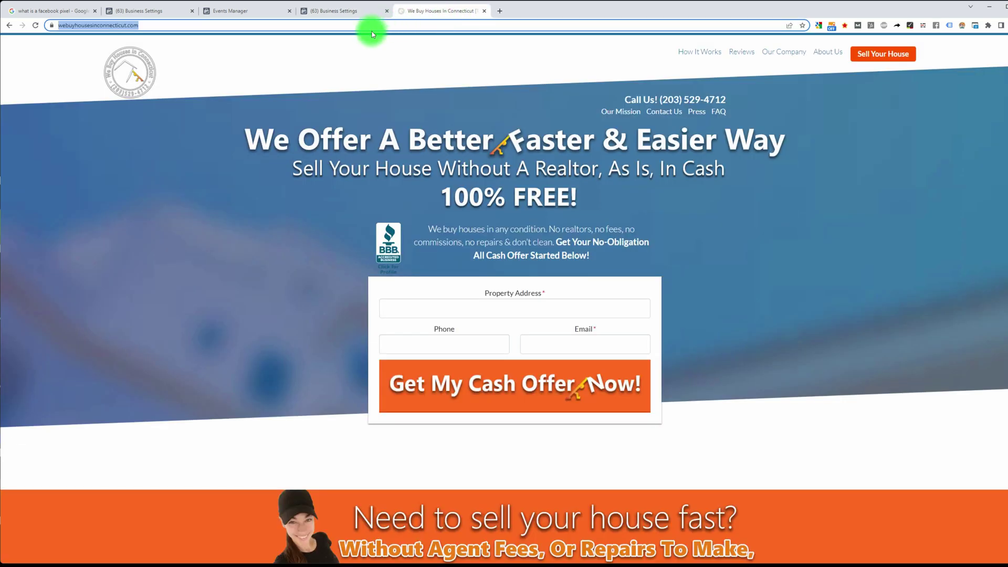
pyautogui.doubleClick(372, 27)
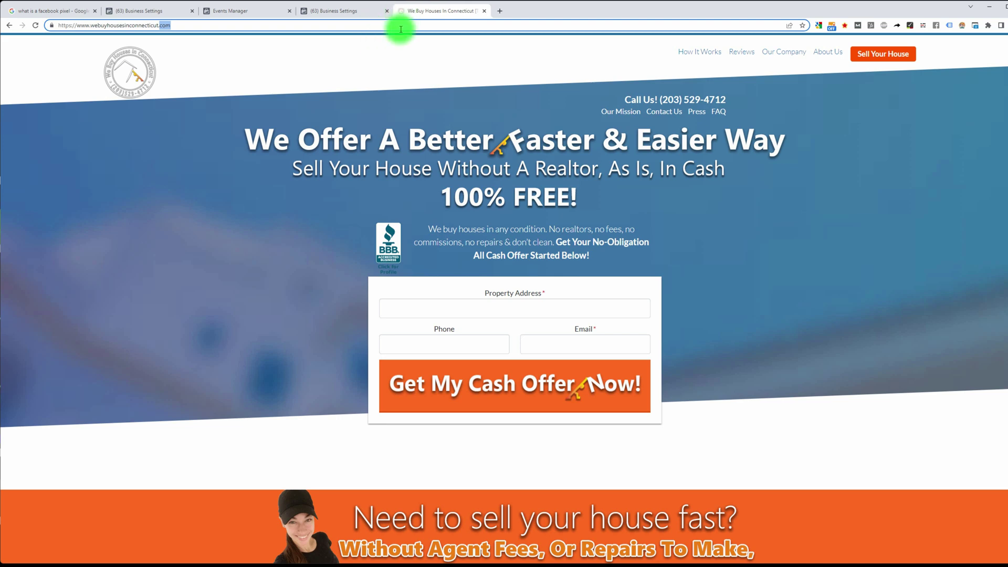
pyautogui.tripleClick(282, 29)
pyautogui.write('carrot.com')
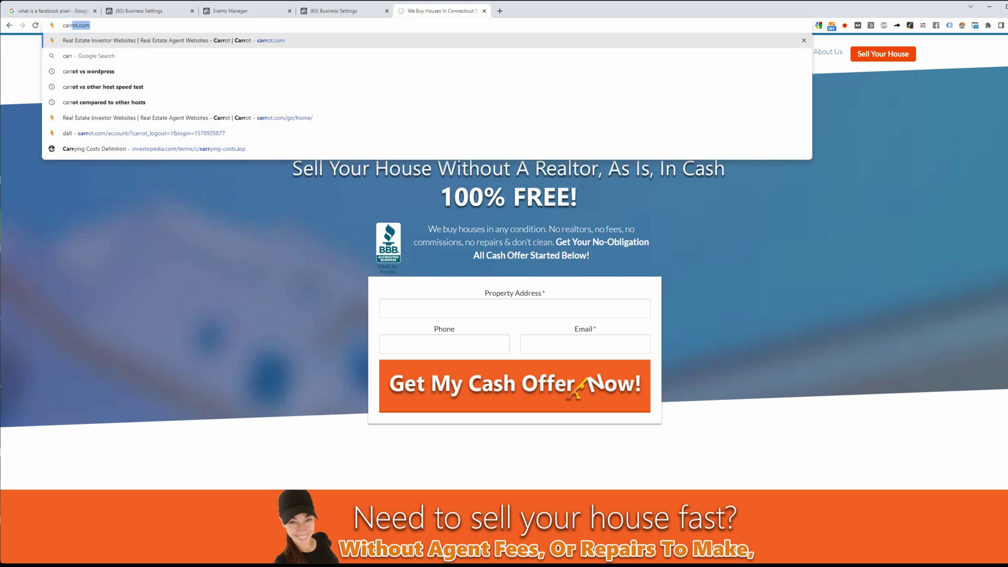
pyautogui.press('Return')
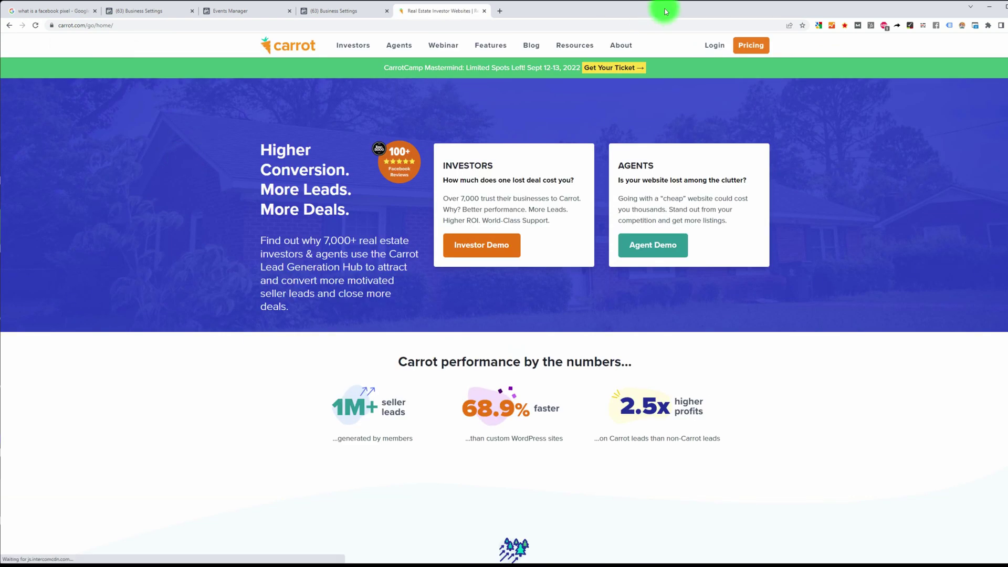
# Step: Log in to Carrot and open the Analytics & Scripts settings of the We Buy Houses In Connecticut site
pyautogui.click(714, 44)
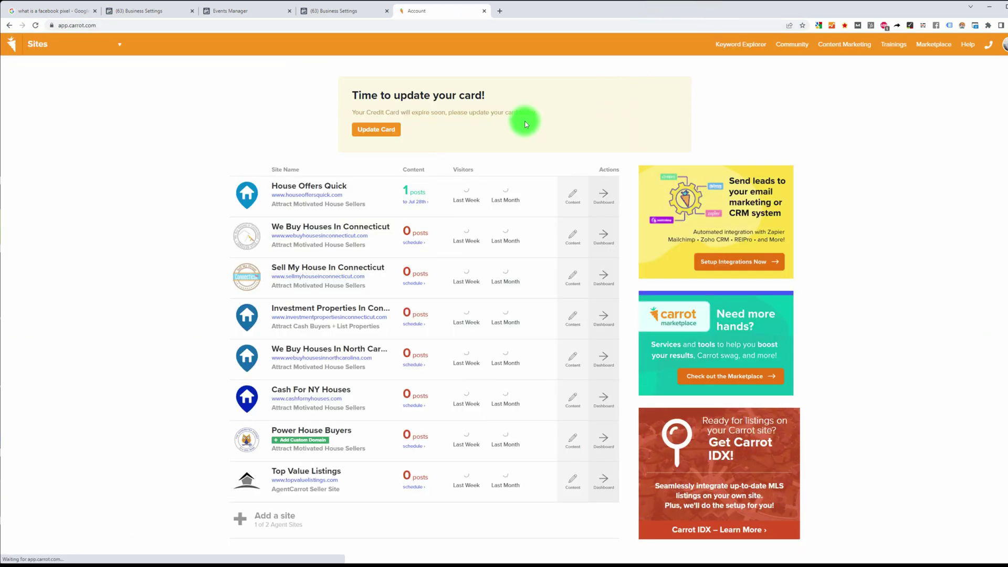
pyautogui.click(317, 232)
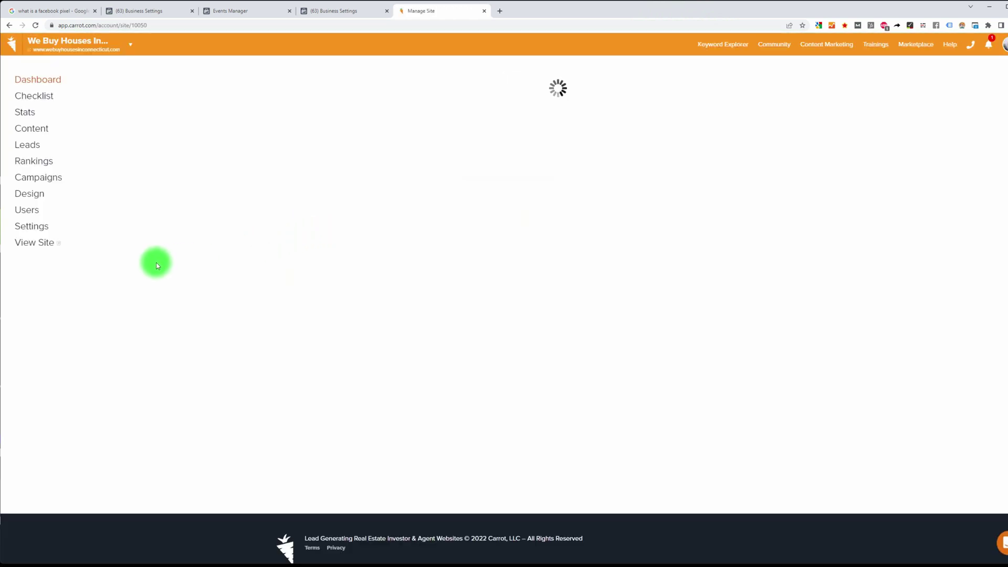
pyautogui.click(31, 228)
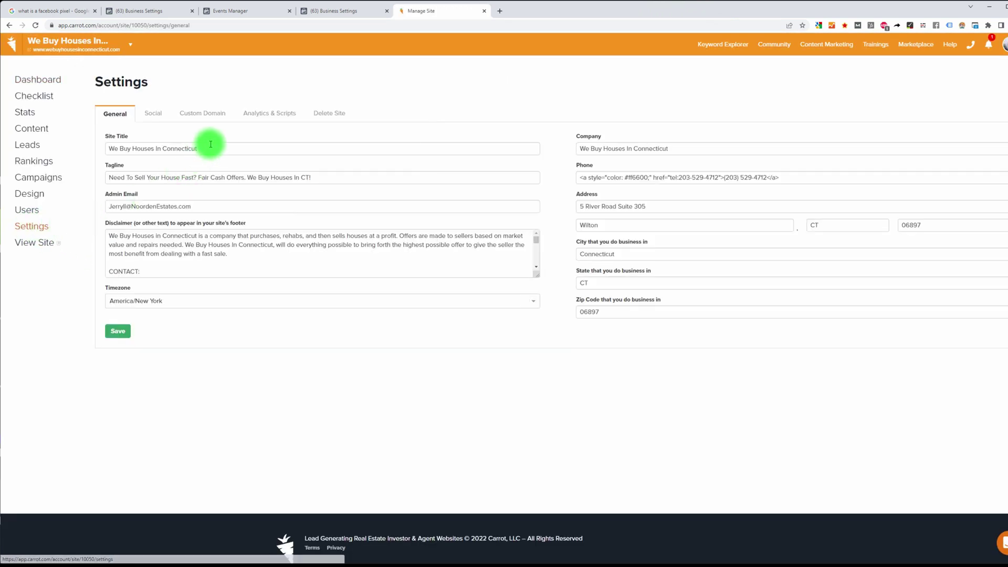
pyautogui.click(269, 114)
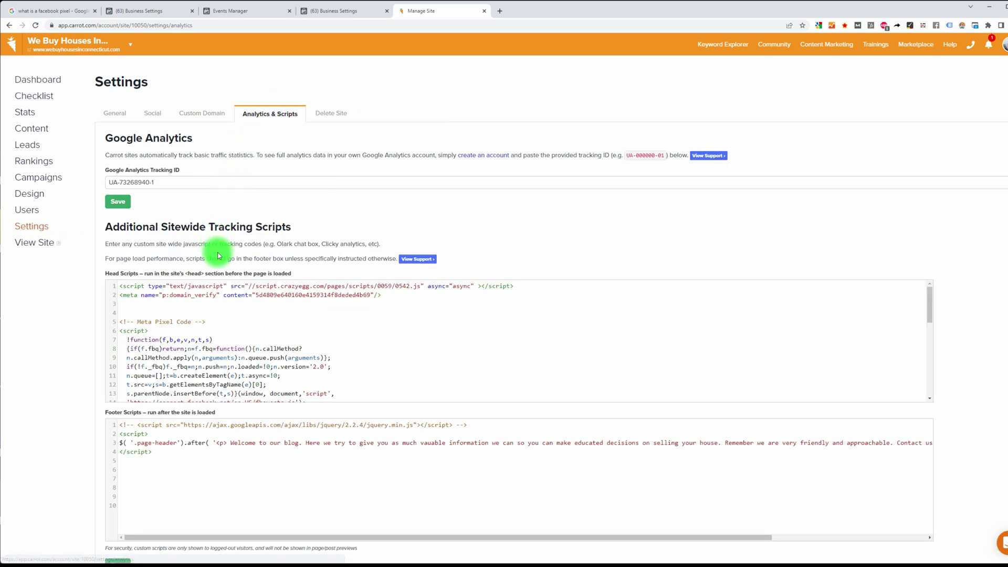
# Step: Paste the copied domain verification meta-tag code below the last Meta Pixel code in the head scripts and save the scripts
pyautogui.scroll(-3, 247, 331)
pyautogui.scroll(-6, 253, 324)
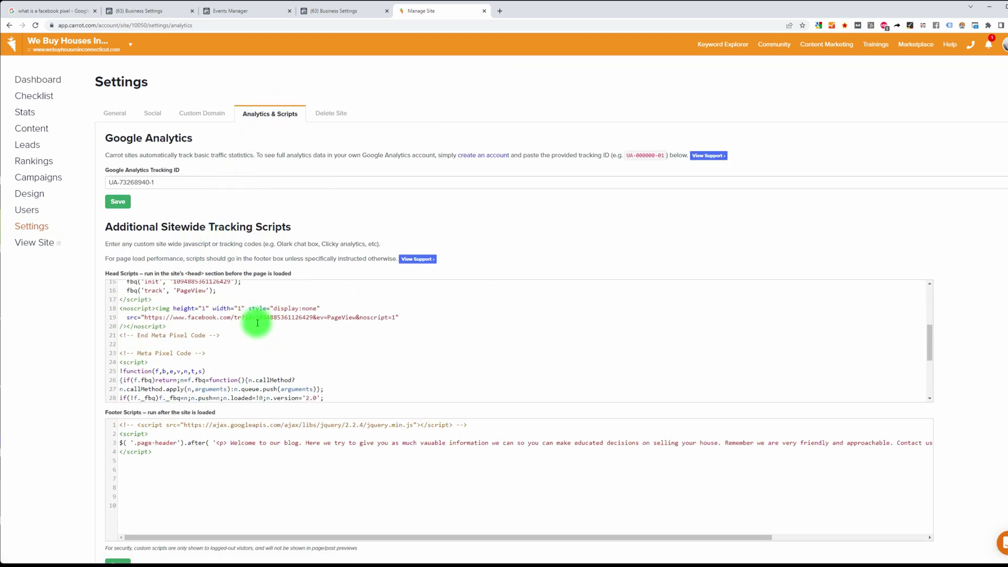
pyautogui.click(235, 262)
pyautogui.press('Return')
pyautogui.press('Return')
pyautogui.press('Return')
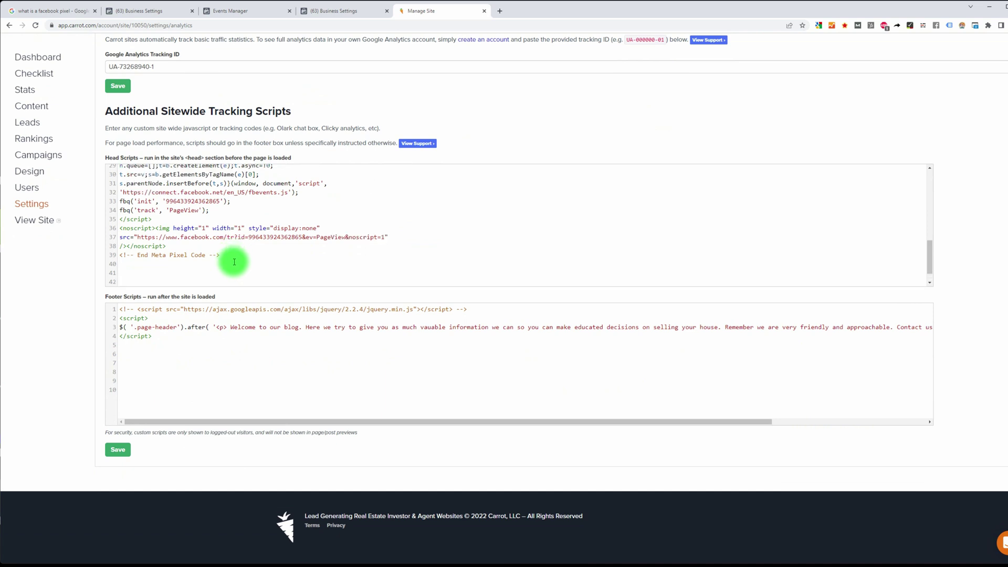
pyautogui.hotkey('ctrl', 'v')
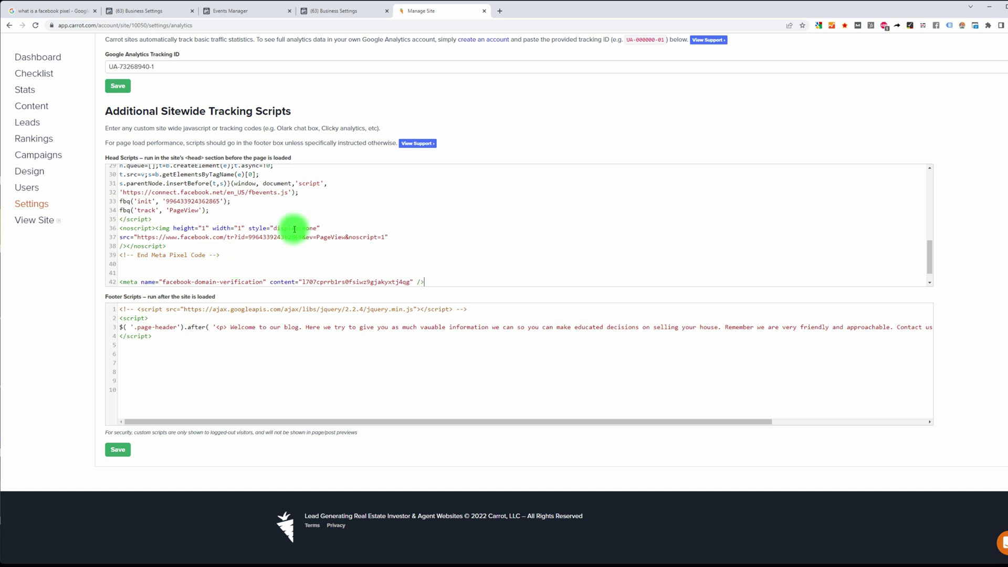
pyautogui.click(119, 451)
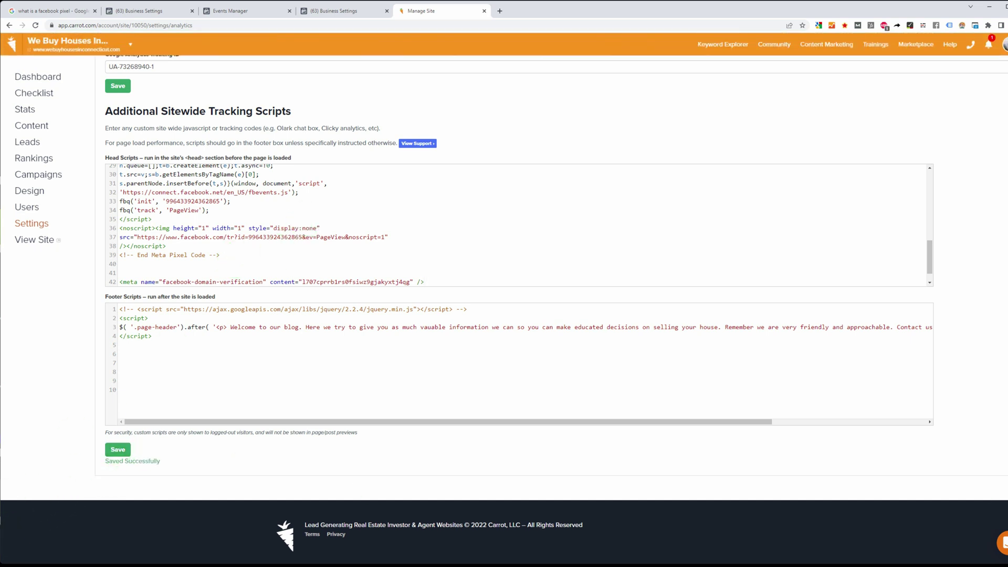
# Step: Request domain verification for webuyhousesinconnecticut.com in Business Settings, visit the linked home page, and request the verification again
pyautogui.click(330, 10)
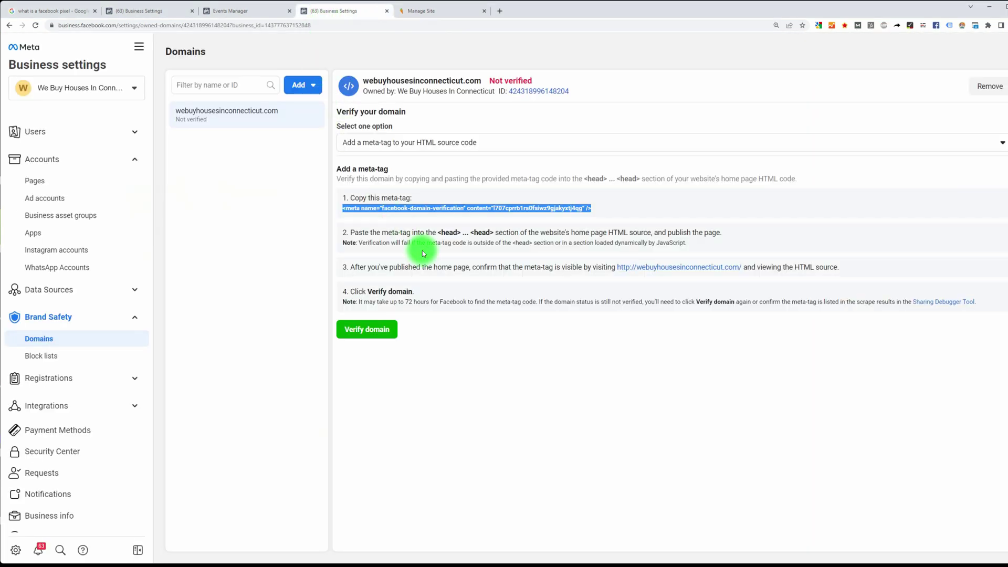
pyautogui.click(370, 331)
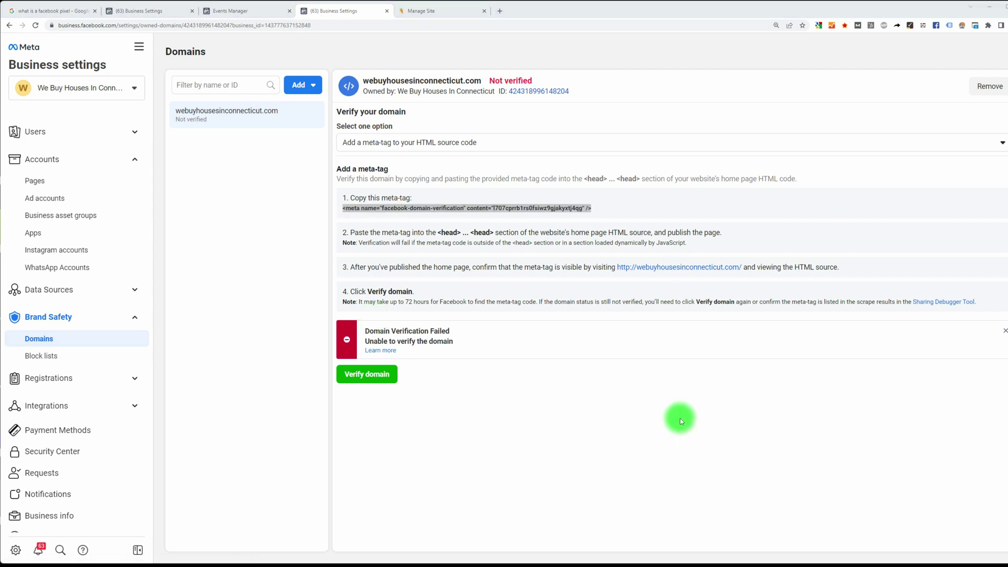
pyautogui.click(660, 272)
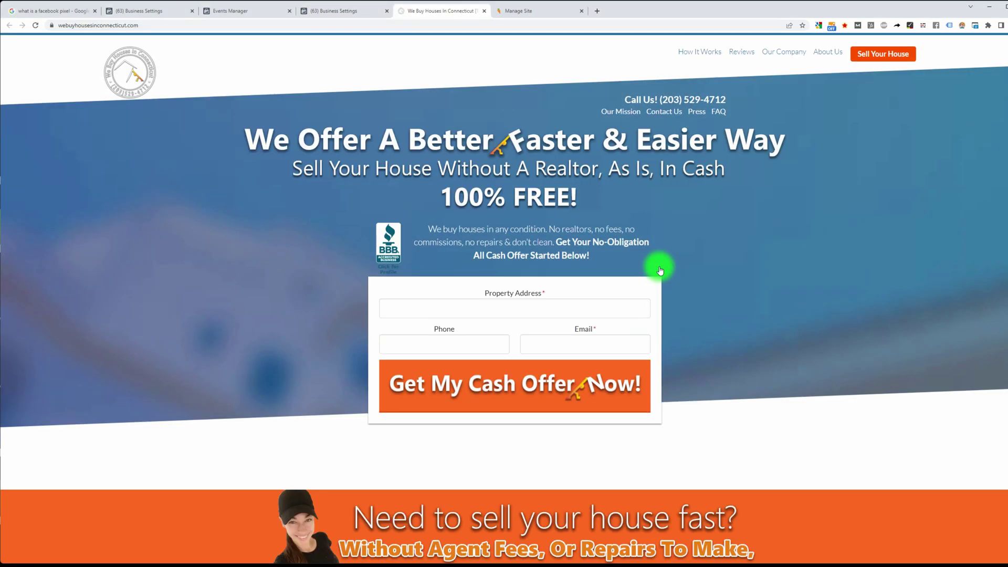
pyautogui.click(331, 11)
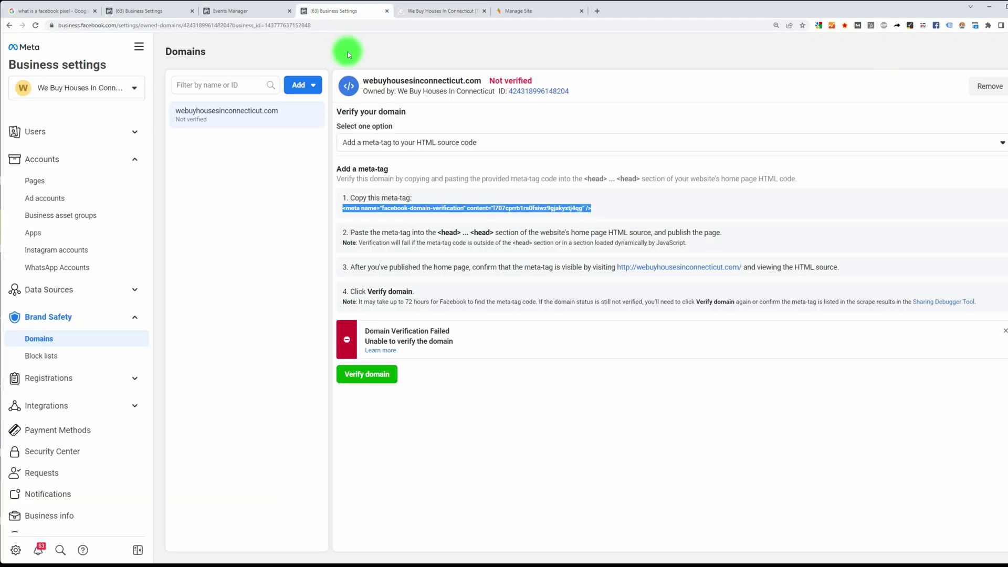
pyautogui.click(365, 376)
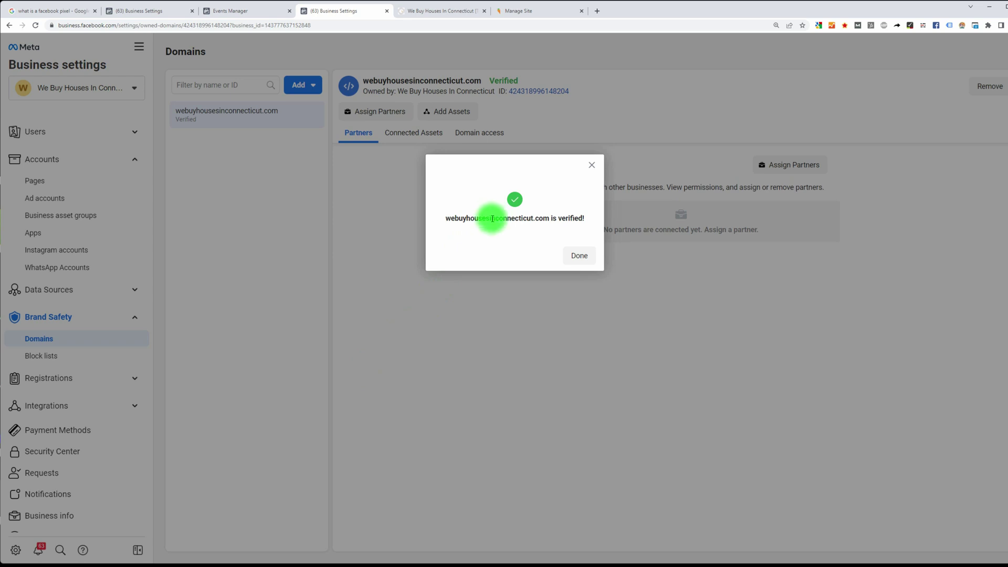
pyautogui.click(576, 256)
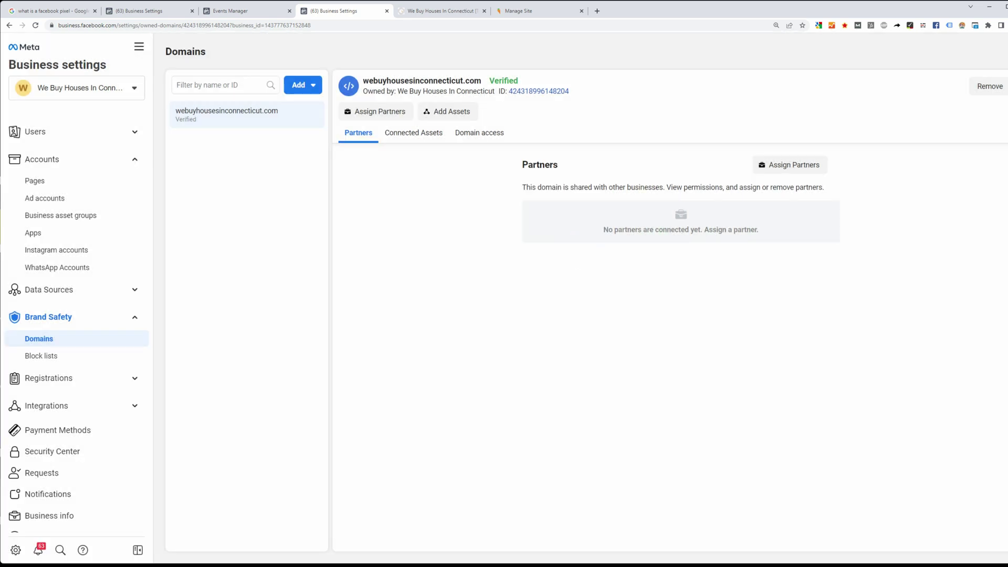
# Step: Reload the Web Event Configurations in Events Manager and open webuyhousesinconnecticut.com's event configuration for editing
pyautogui.click(219, 12)
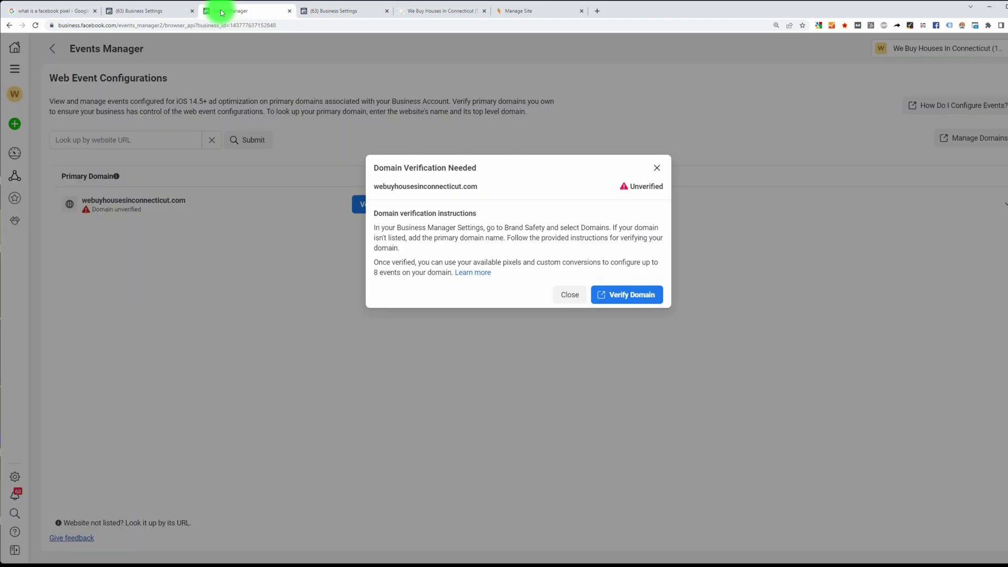
pyautogui.click(658, 168)
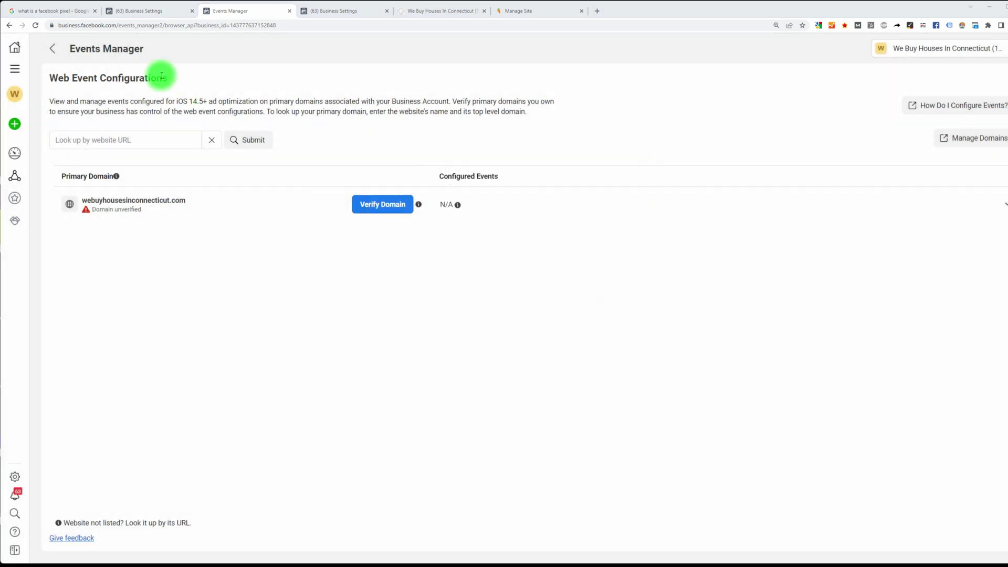
pyautogui.click(35, 26)
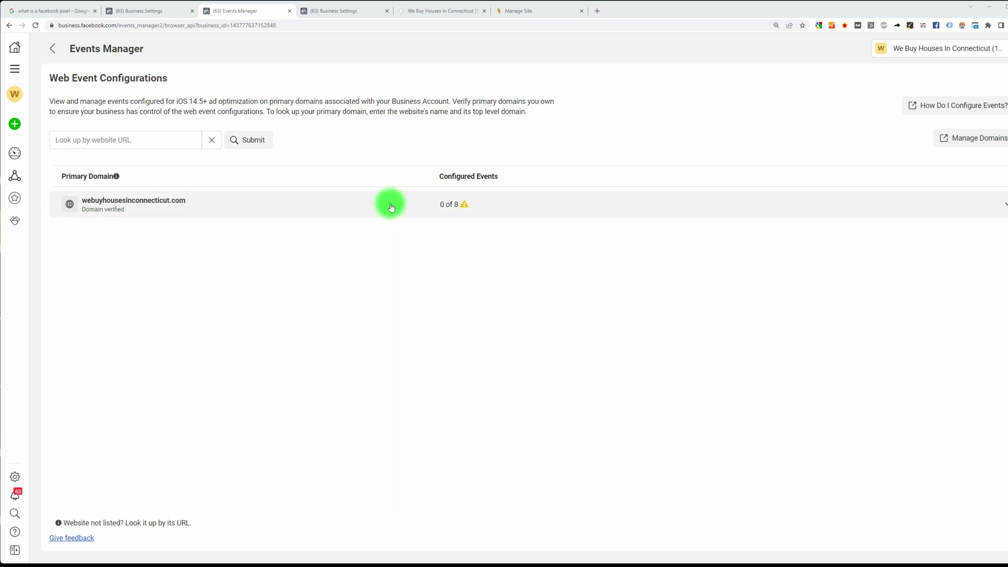
pyautogui.click(257, 203)
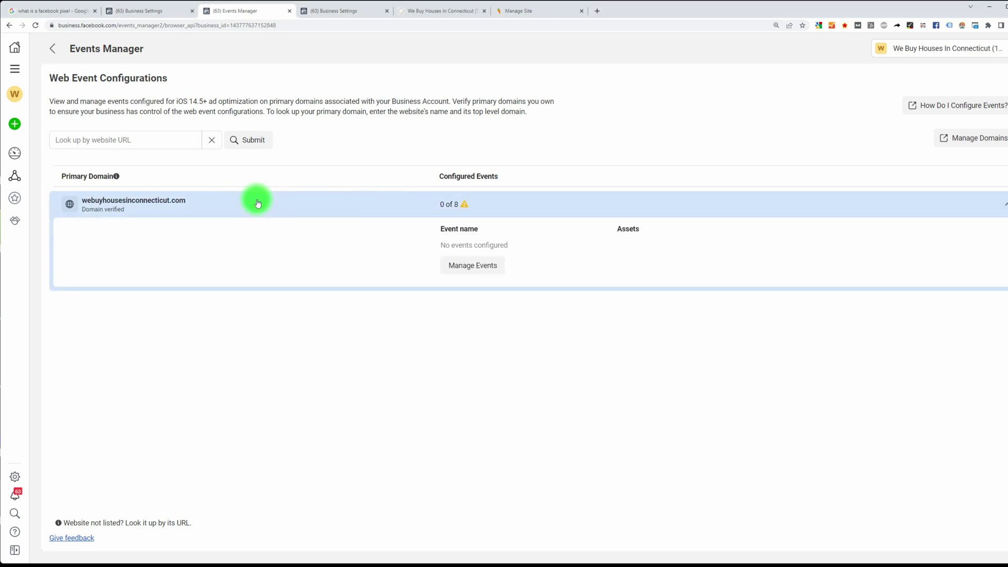
pyautogui.click(473, 266)
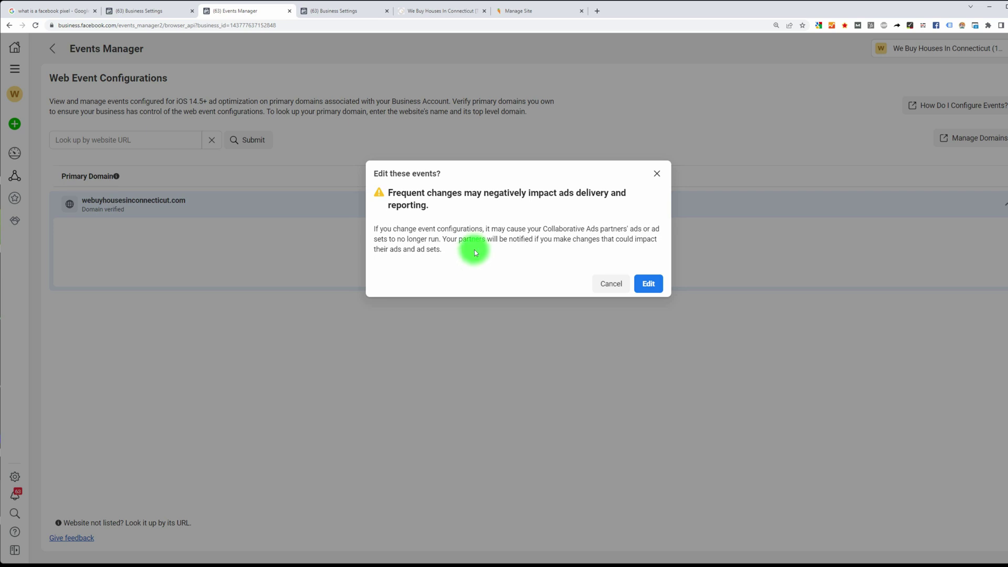
pyautogui.click(649, 283)
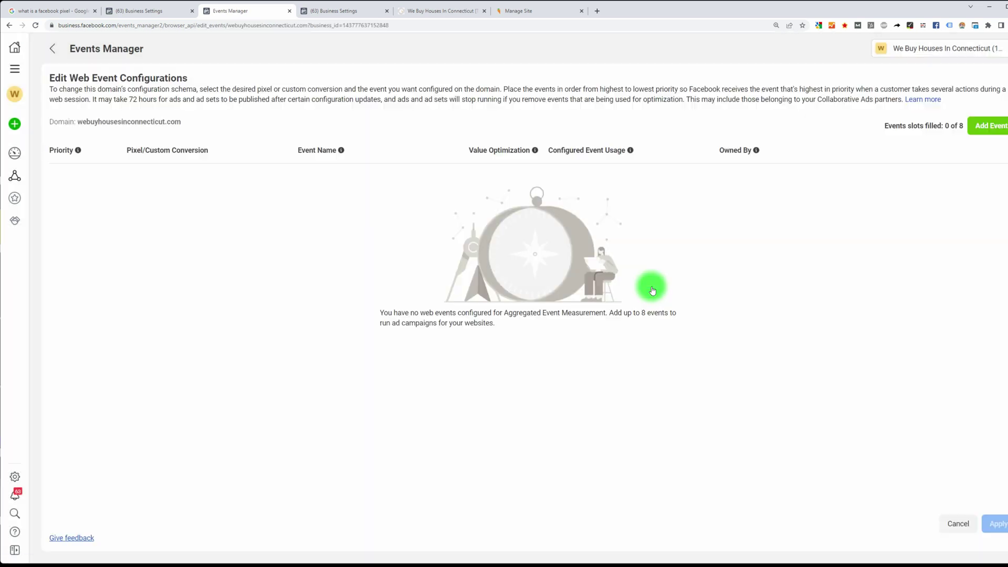
pyautogui.click(988, 127)
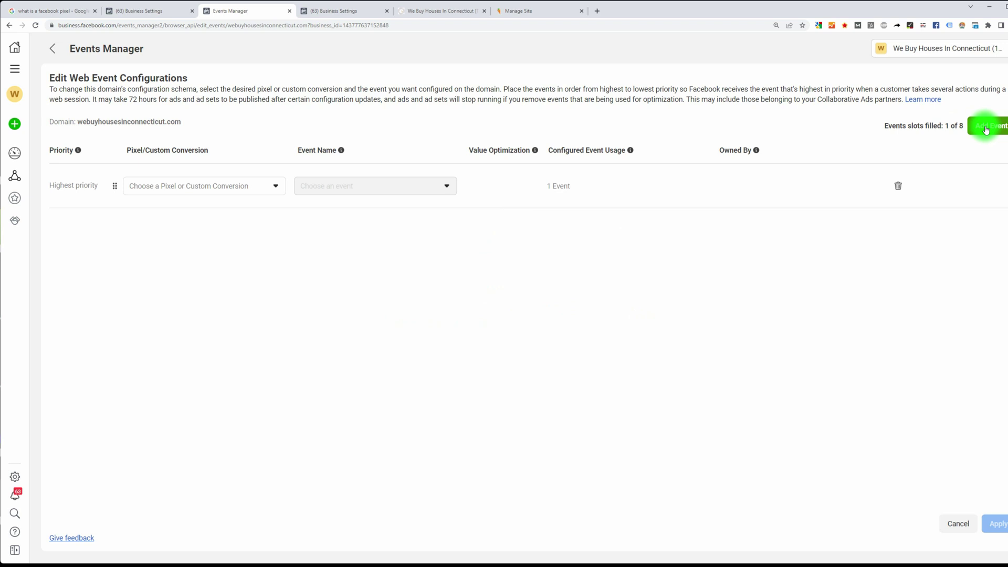
pyautogui.click(235, 193)
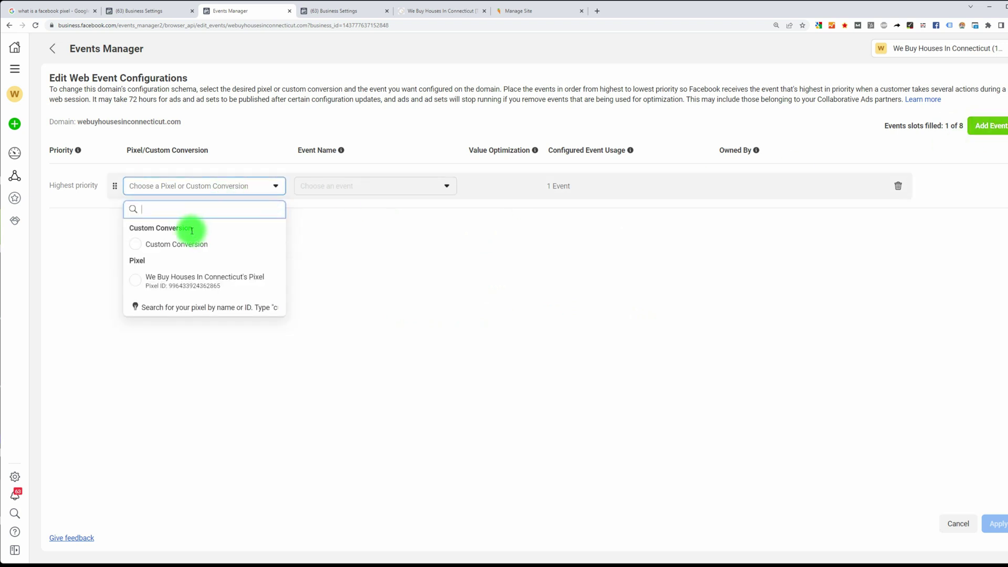
pyautogui.click(165, 279)
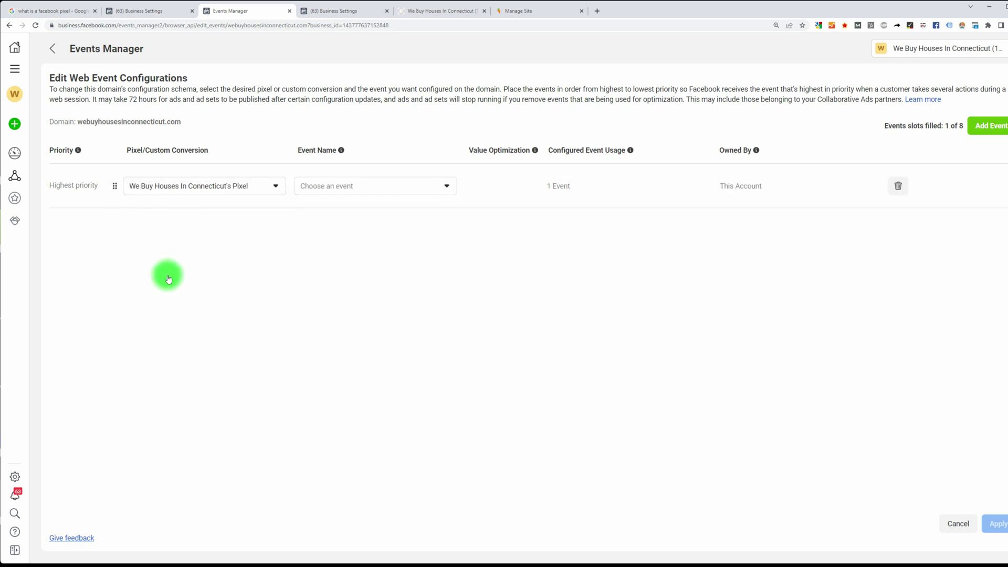
pyautogui.click(343, 189)
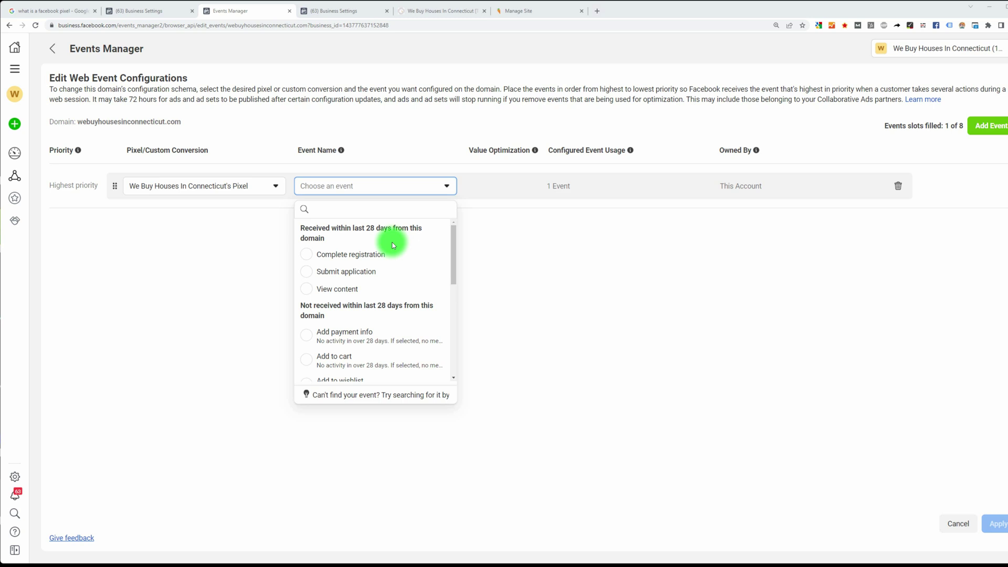
pyautogui.click(304, 276)
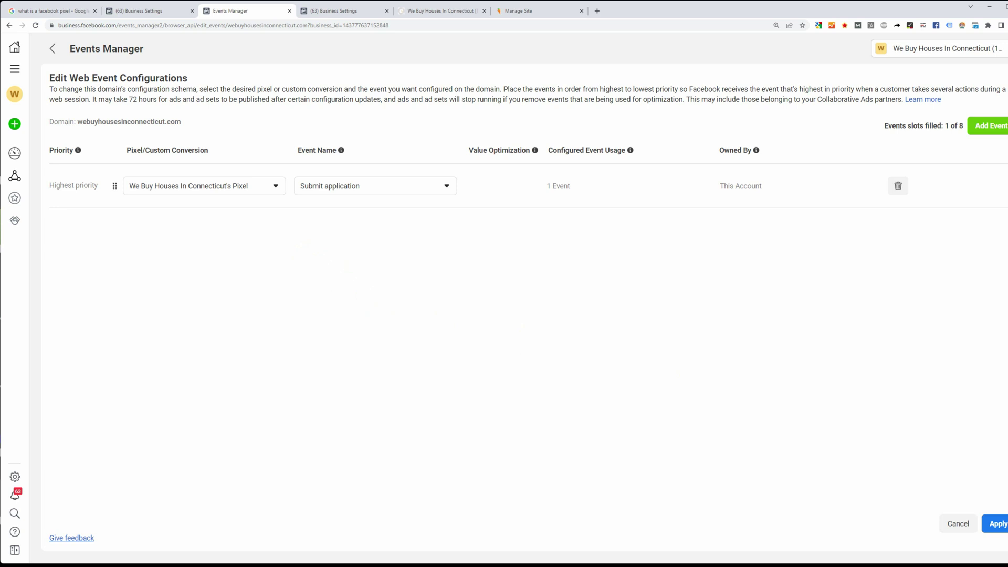
pyautogui.click(997, 531)
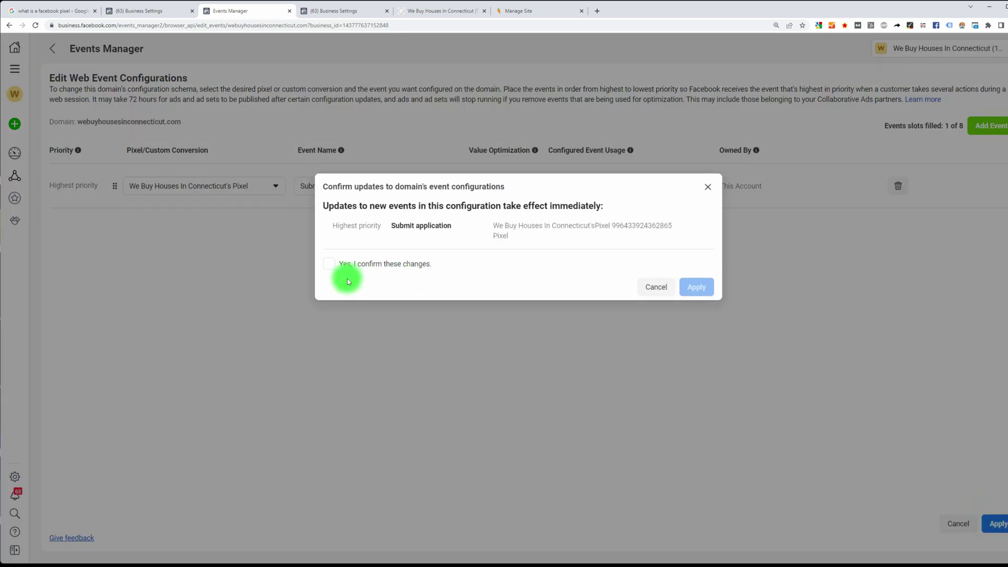
pyautogui.click(335, 266)
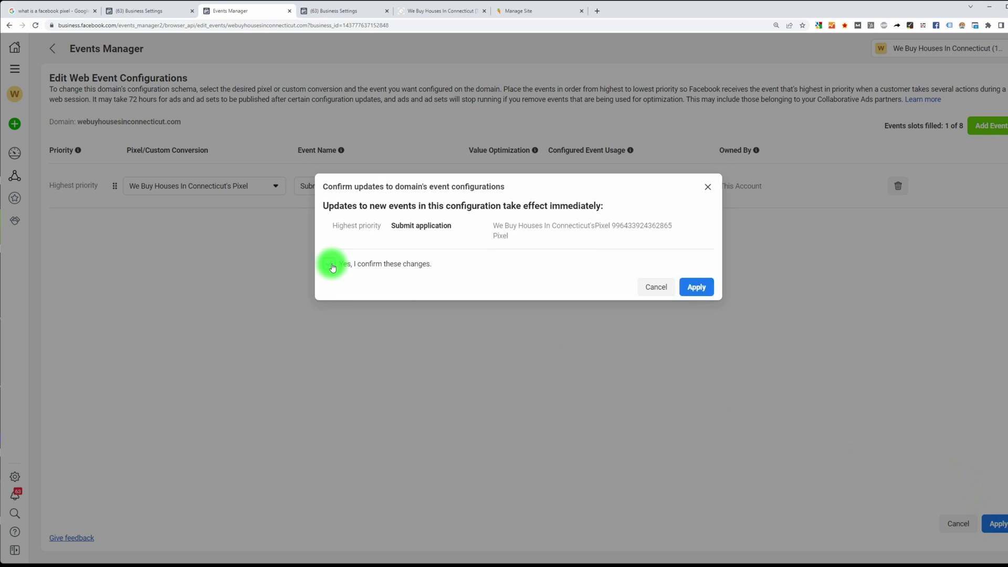
pyautogui.click(696, 289)
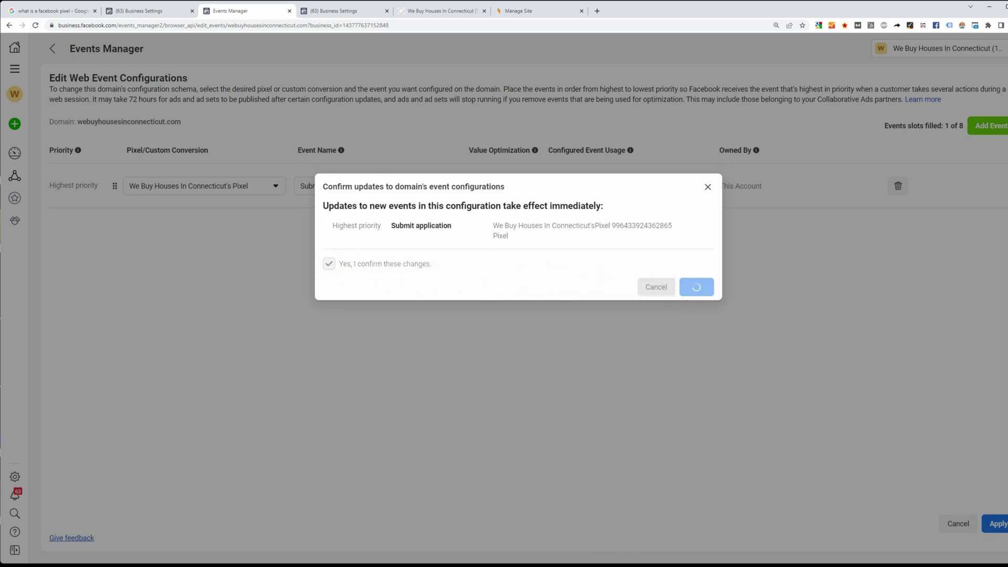
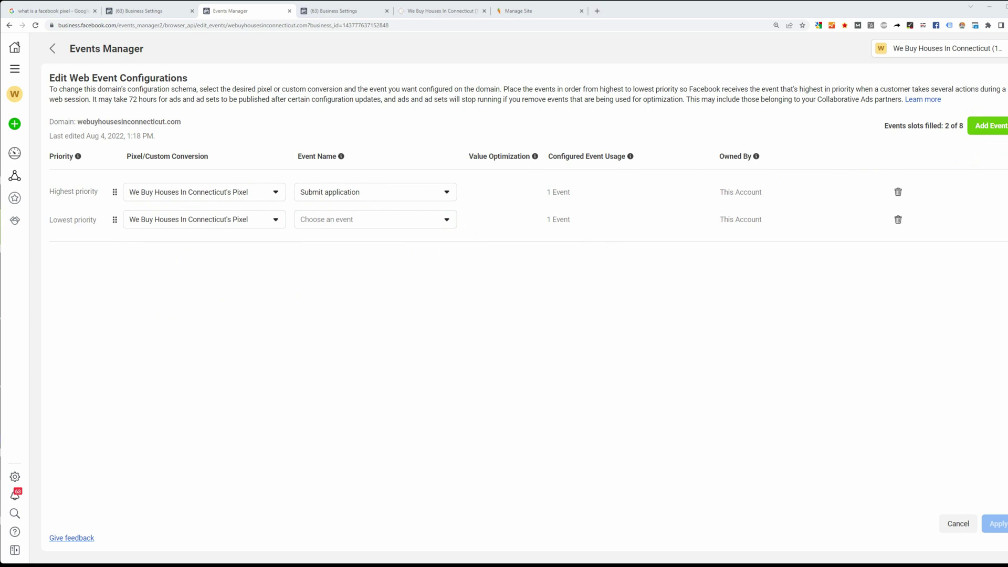
pyautogui.click(353, 222)
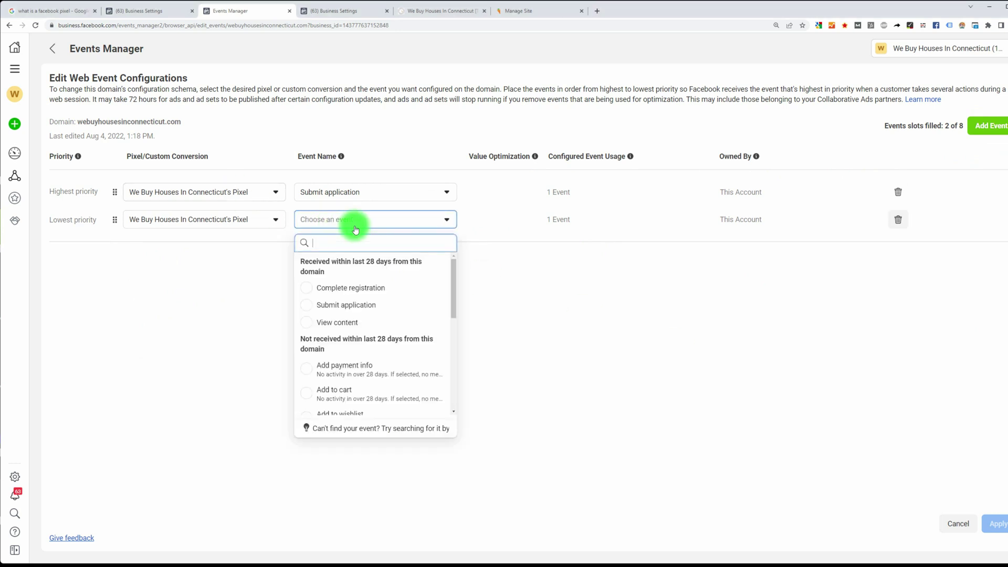
pyautogui.click(350, 288)
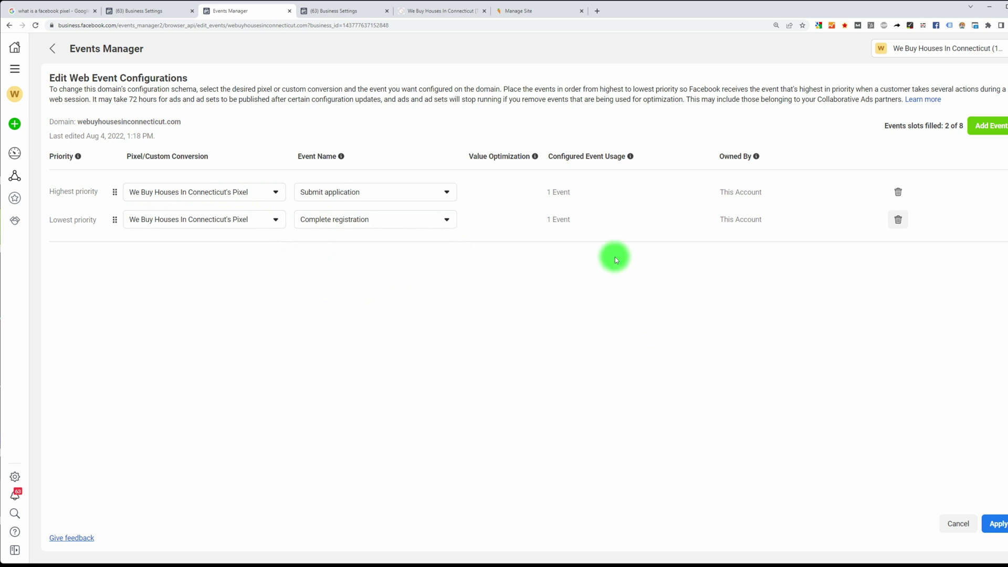
pyautogui.click(991, 126)
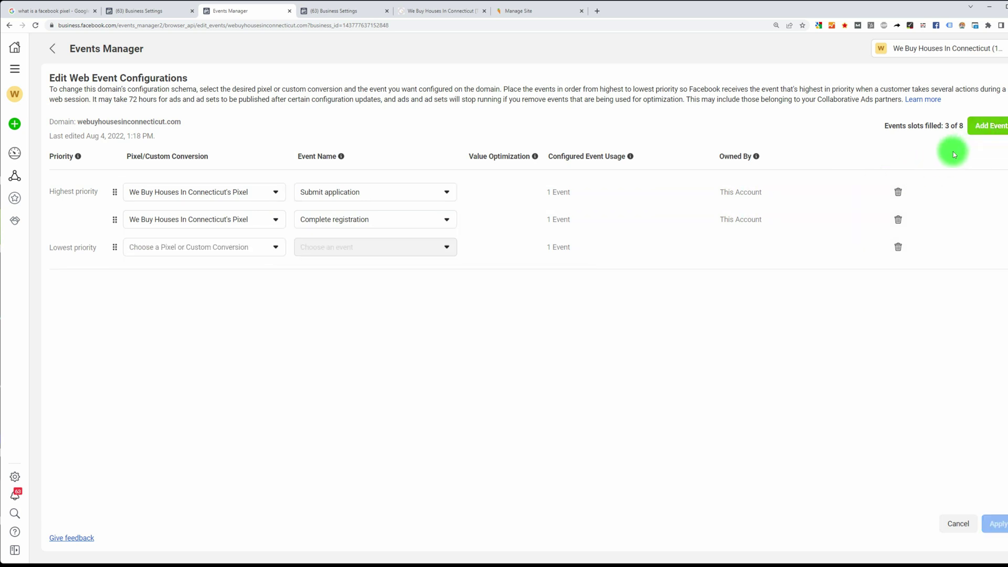
pyautogui.click(233, 247)
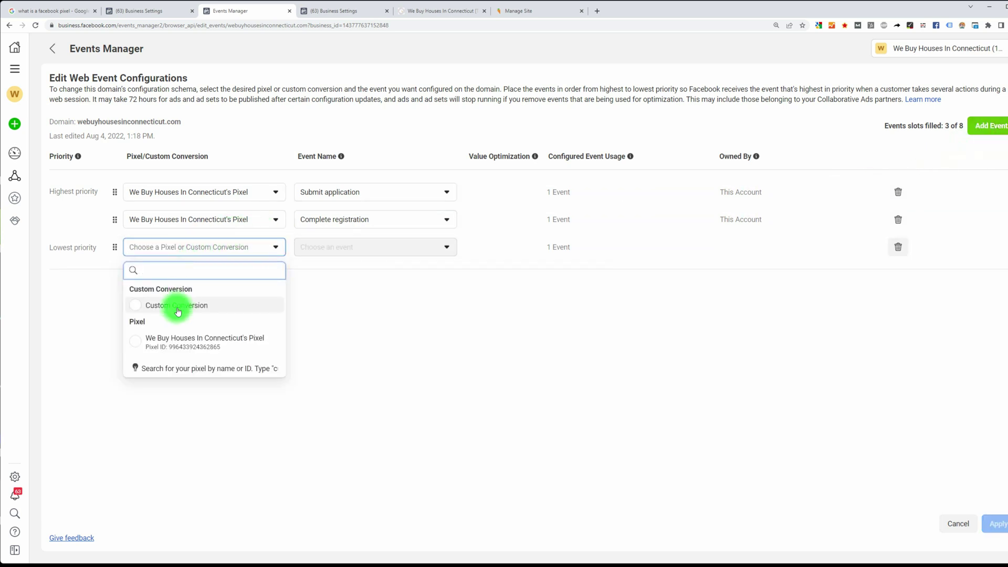
pyautogui.click(169, 338)
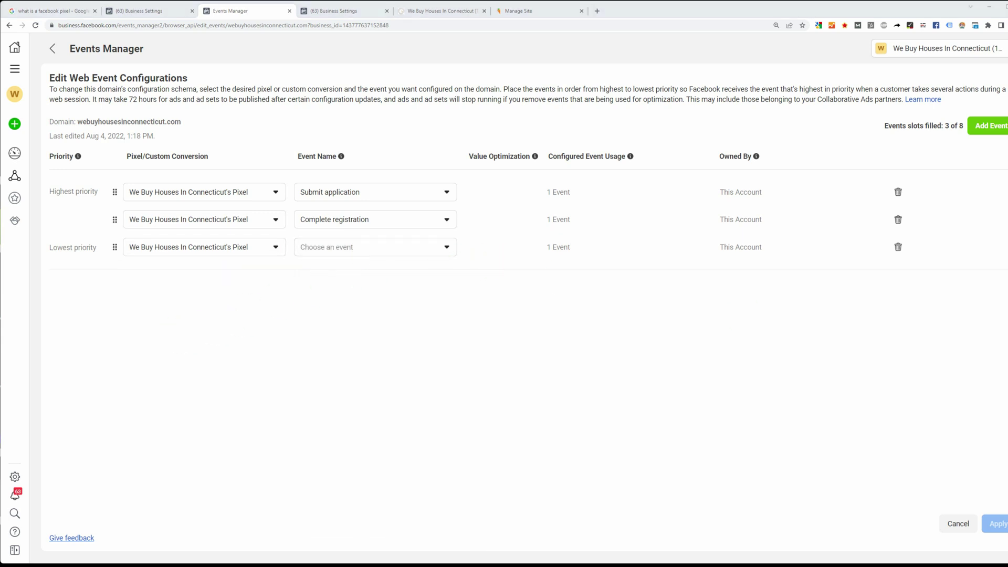
pyautogui.click(353, 249)
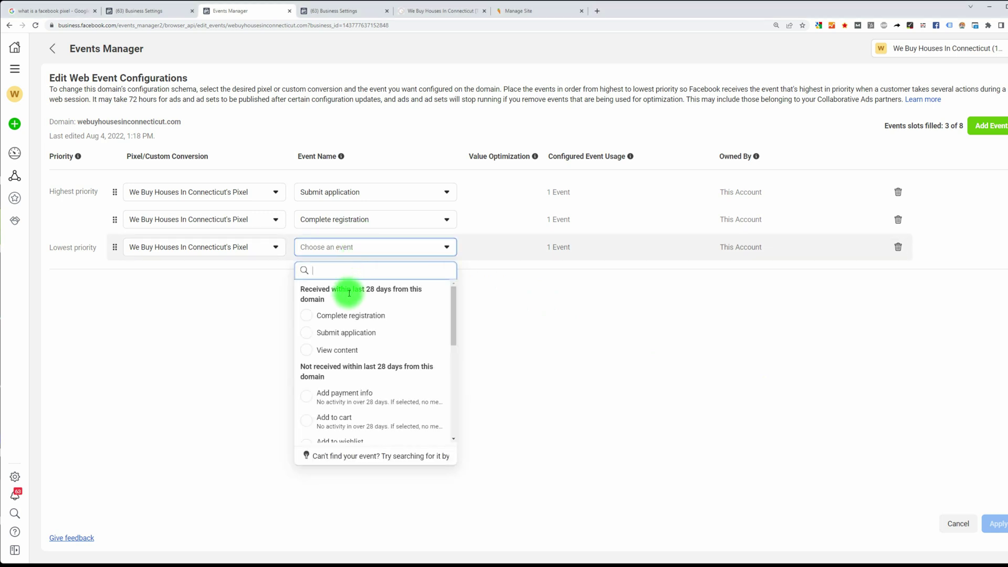
pyautogui.scroll(-3, 354, 320)
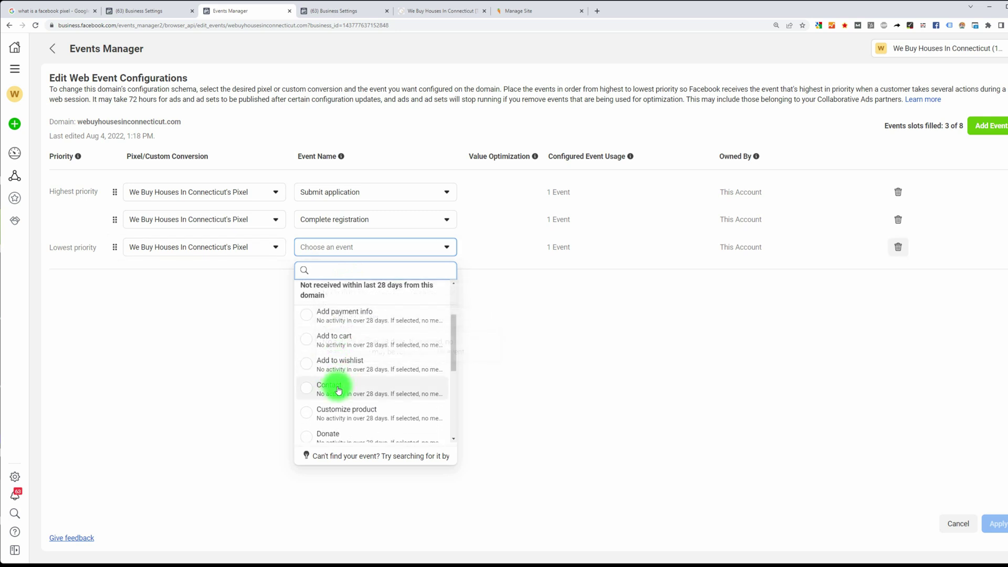
pyautogui.click(338, 390)
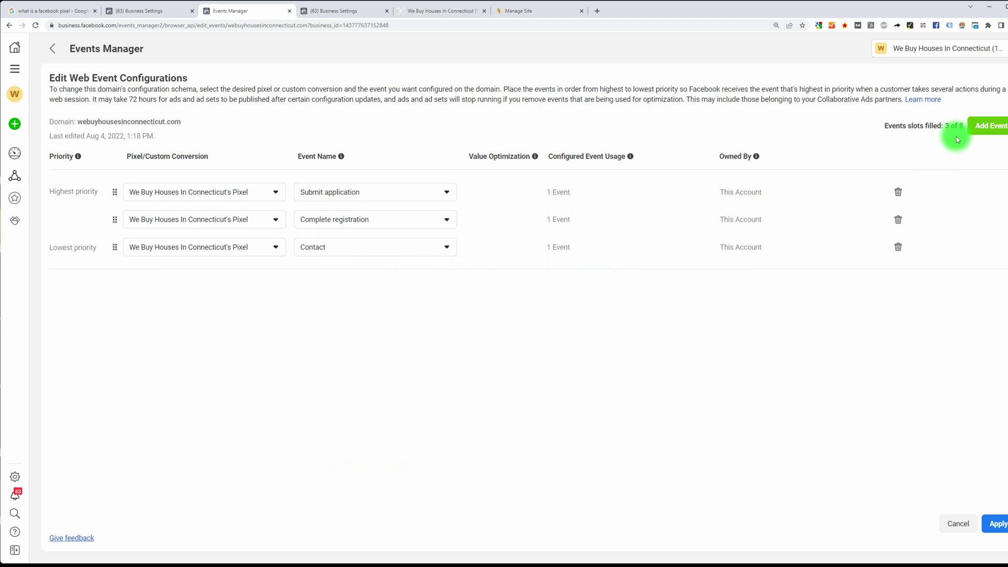
pyautogui.click(974, 131)
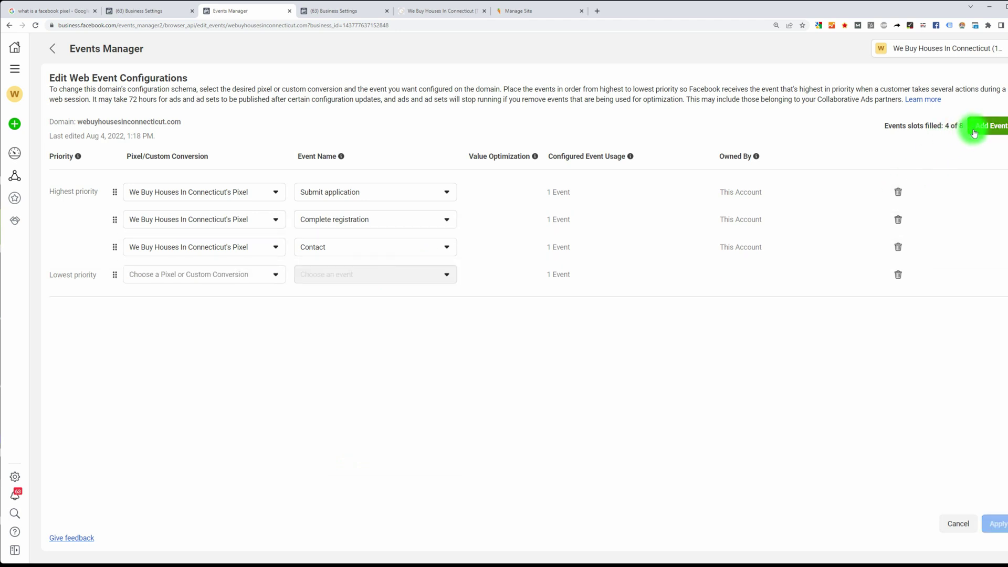
pyautogui.click(232, 274)
pyautogui.click(173, 368)
pyautogui.click(376, 274)
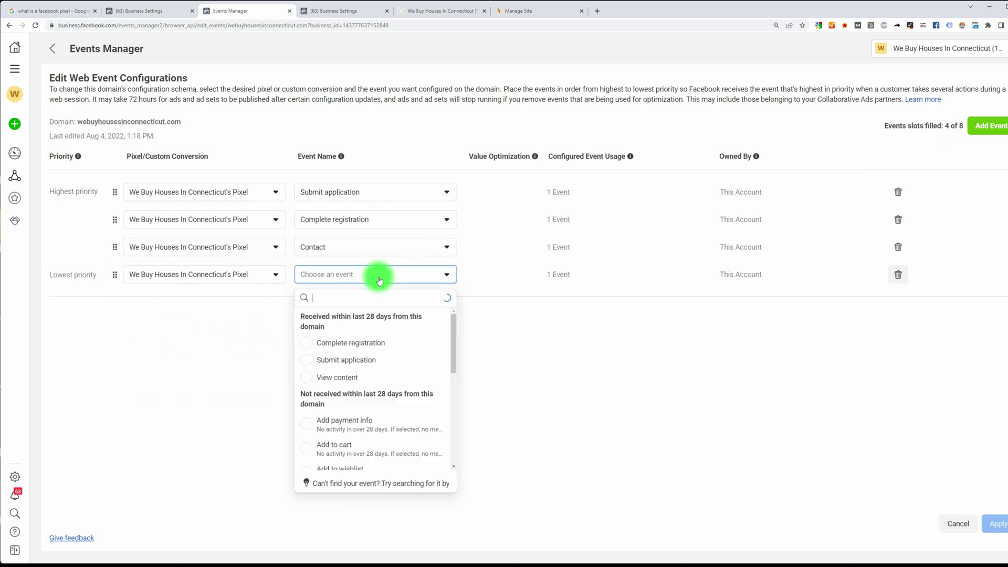
pyautogui.click(336, 377)
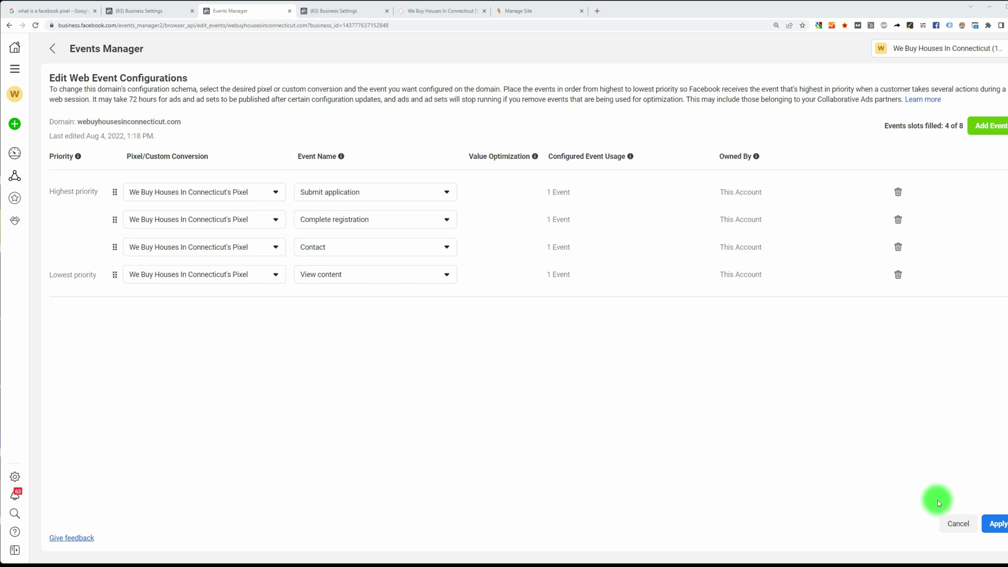
# Step: Apply the updated event configuration for webuyhousesinconnecticut.com, confirm the changes, and return to the Web Event Configurations overview
pyautogui.click(999, 525)
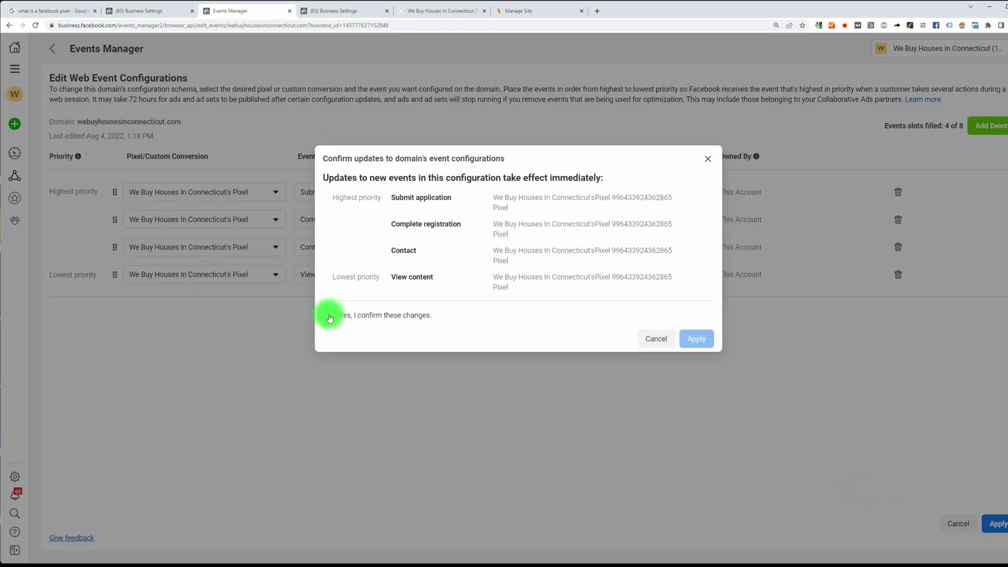
pyautogui.click(329, 317)
pyautogui.click(696, 341)
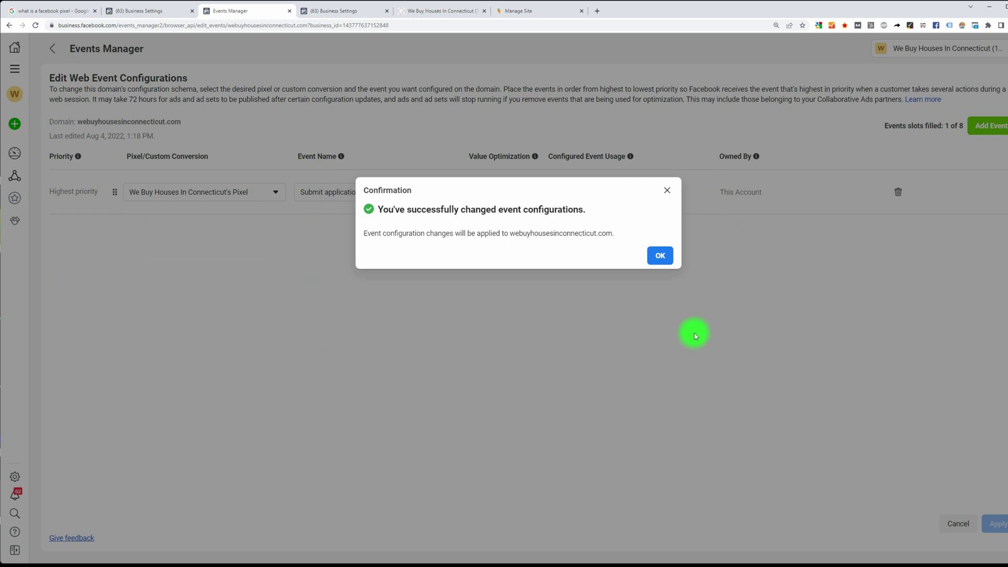
pyautogui.click(661, 255)
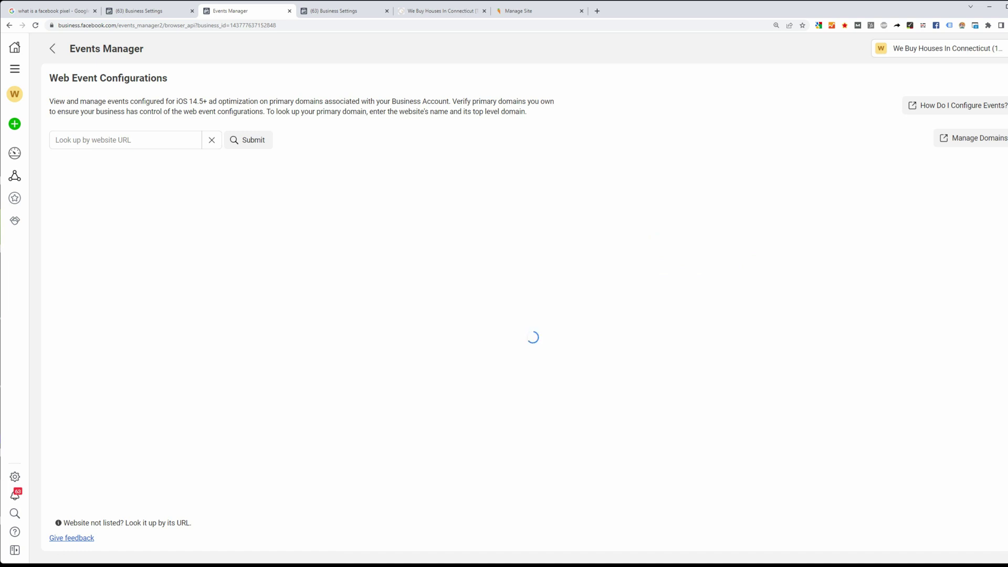
pyautogui.click(495, 216)
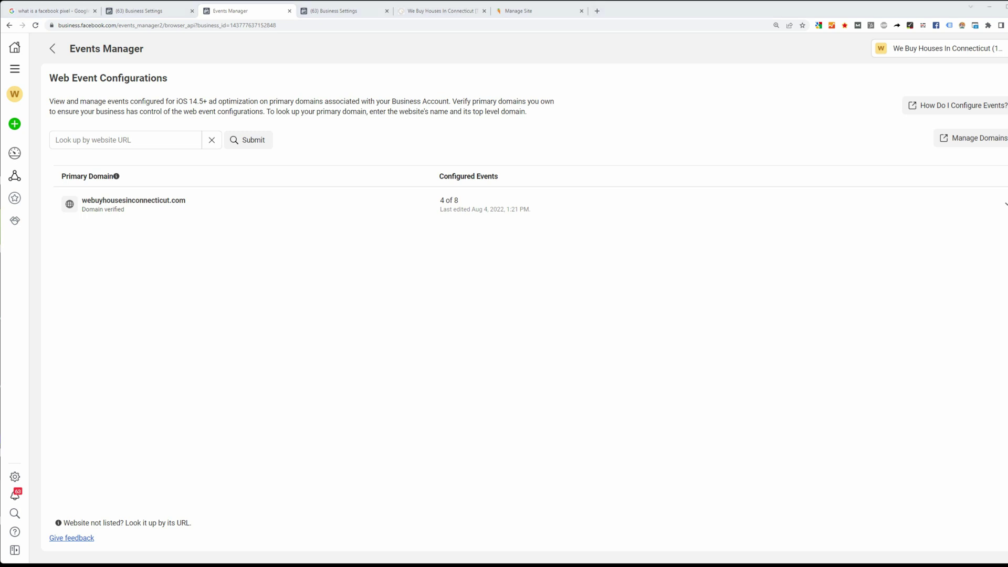